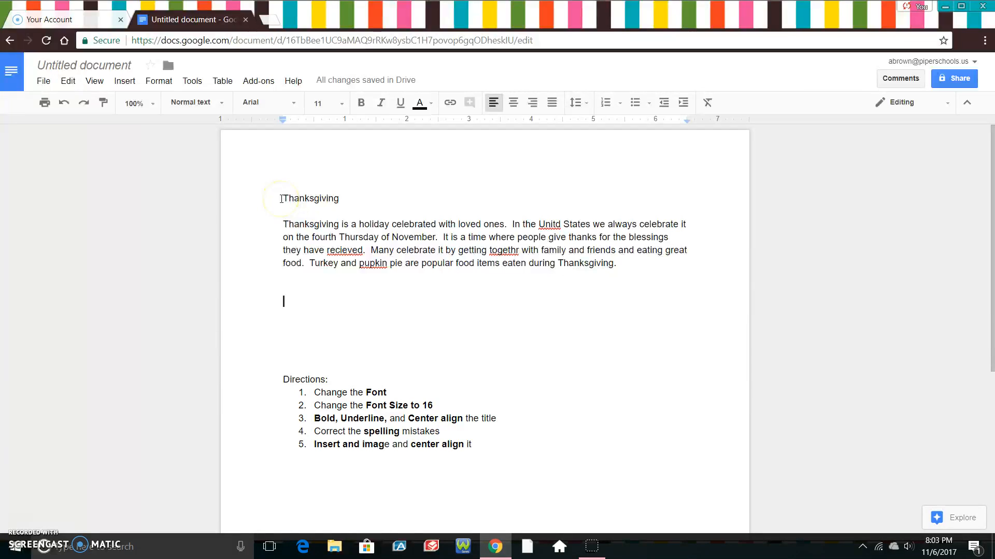
Highlight from the Thanksgiving title to the end of its paragraph, then review the toolbar buttons
left_click_drag(282, 199, 637, 279)
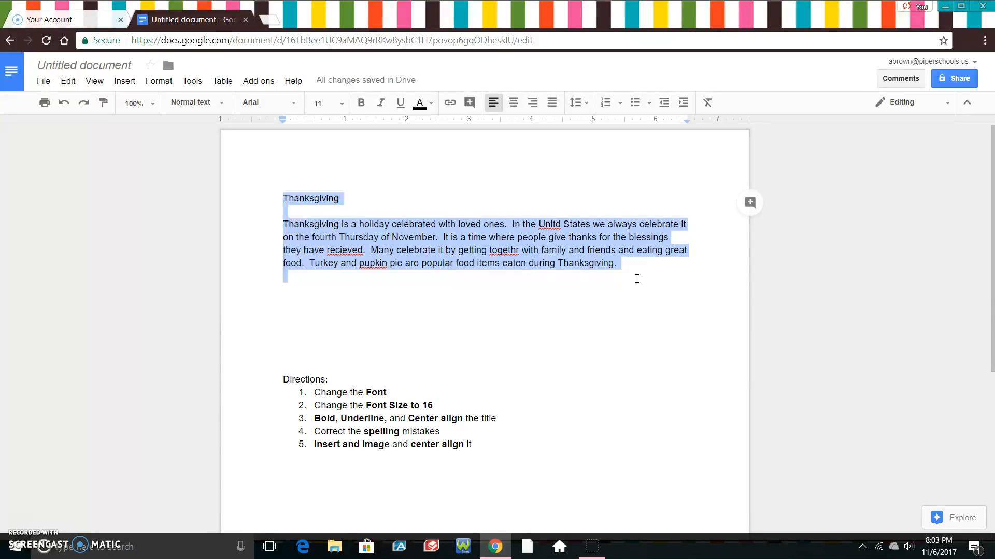
left_click(352, 310)
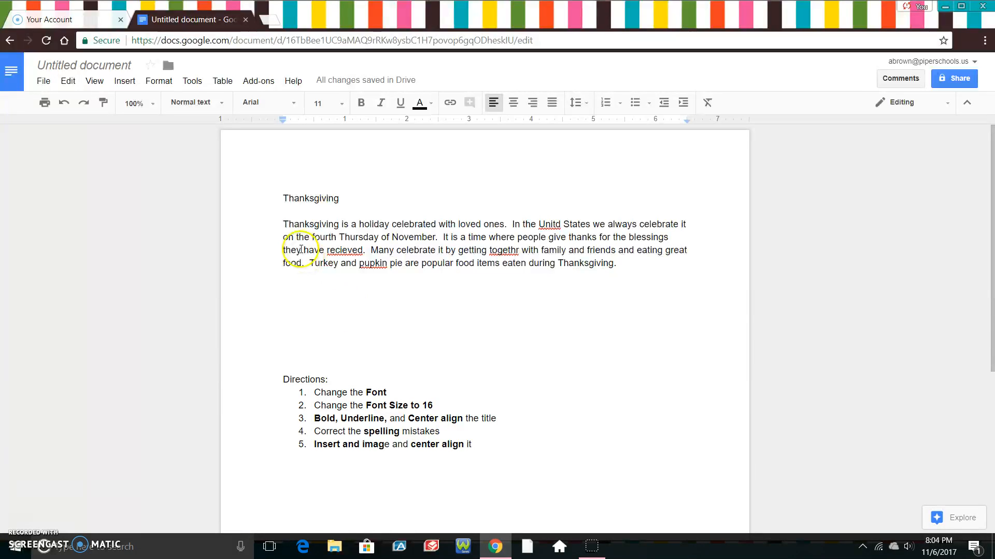
left_click(277, 197)
left_click_drag(278, 196, 634, 269)
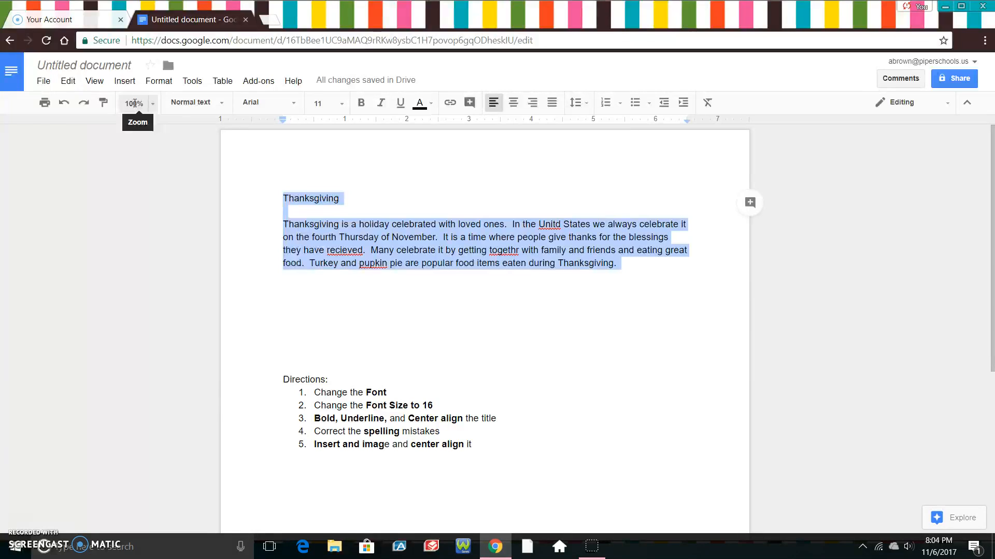
left_click(45, 105)
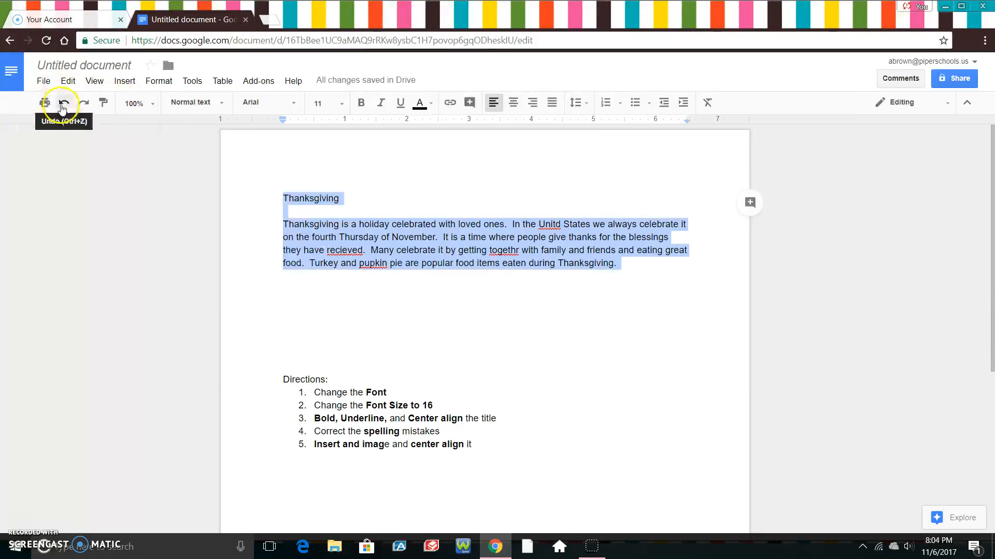
left_click(85, 105)
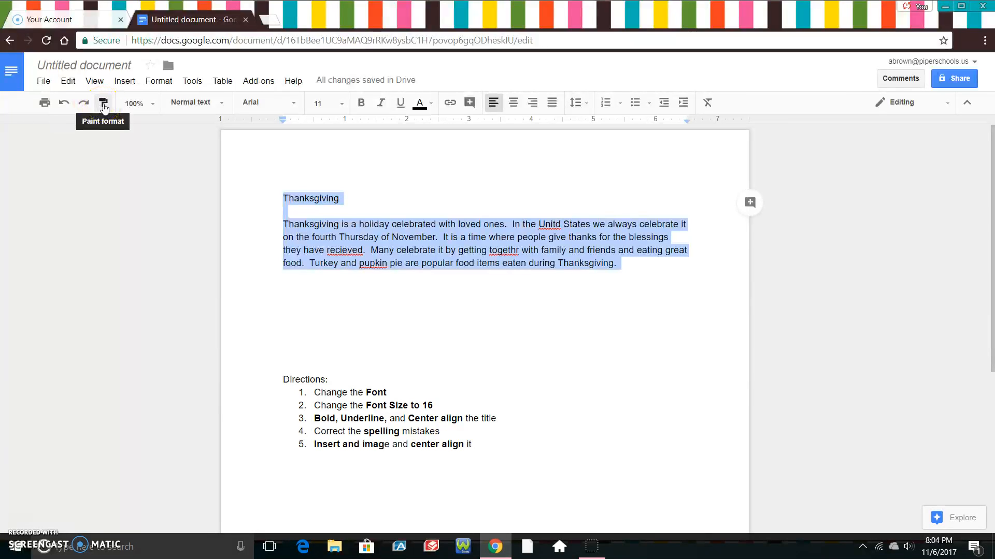
left_click(193, 109)
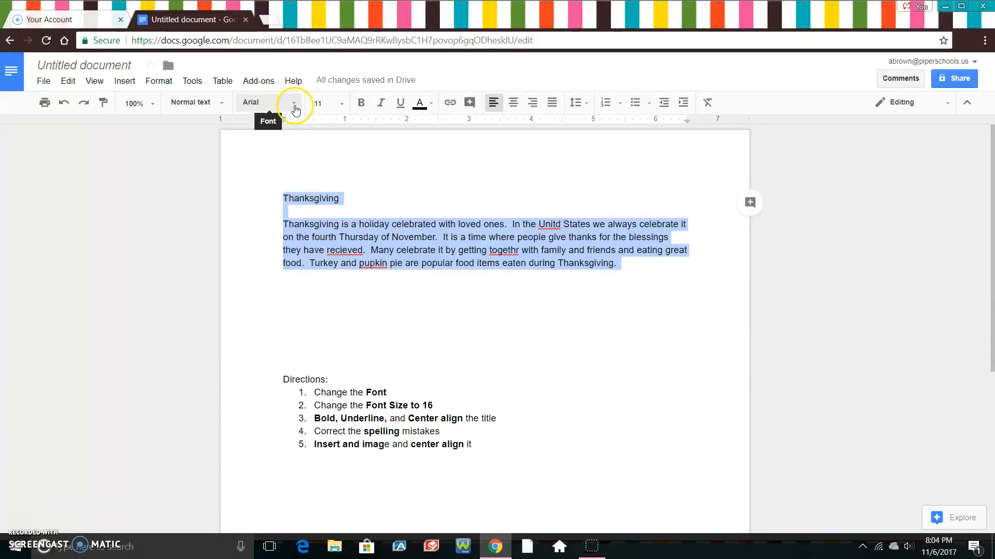
Apply the Coming Soon font to the selected Thanksgiving title and paragraph
left_click(294, 103)
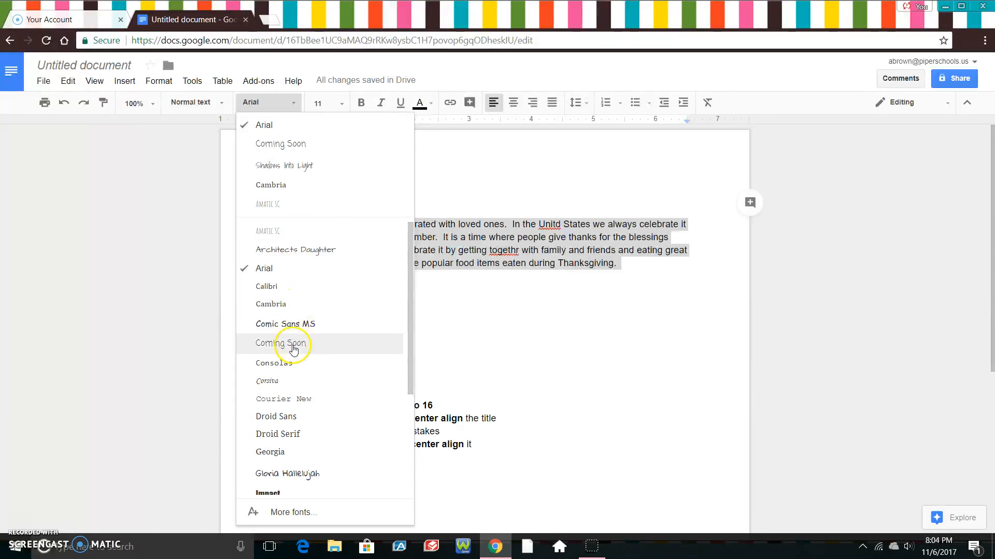
left_click(293, 344)
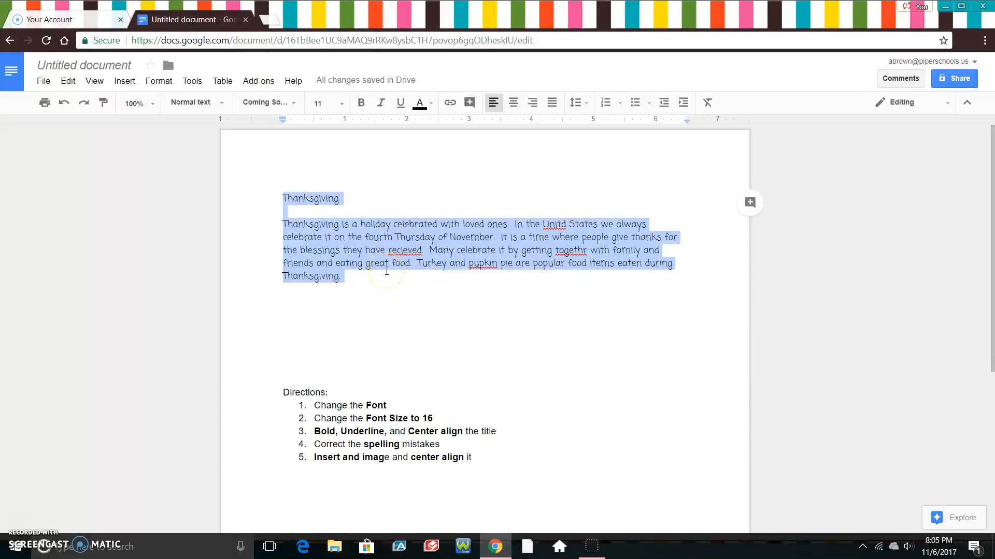
left_click(382, 291)
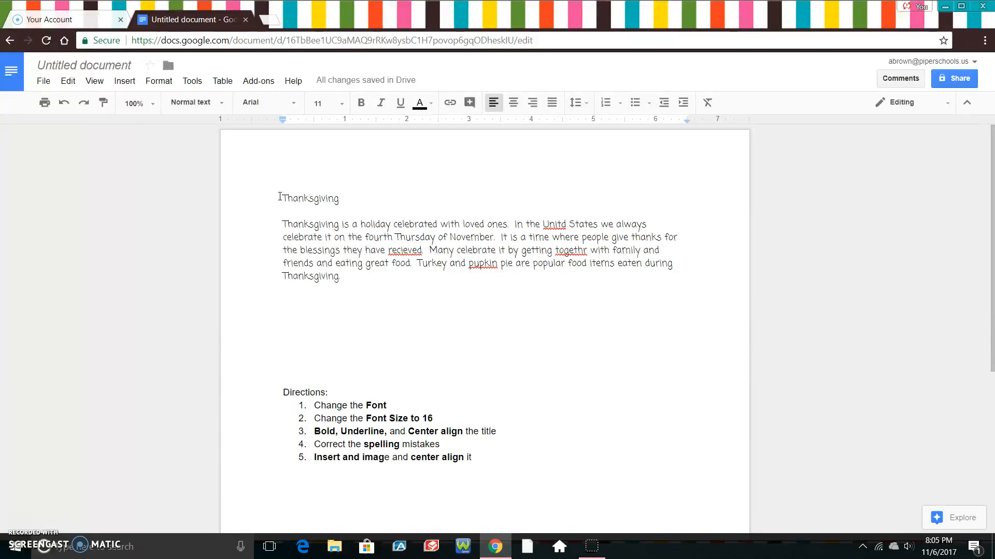
Reselect the Thanksgiving title and paragraph and set their font size to 16
left_click_drag(280, 196, 364, 282)
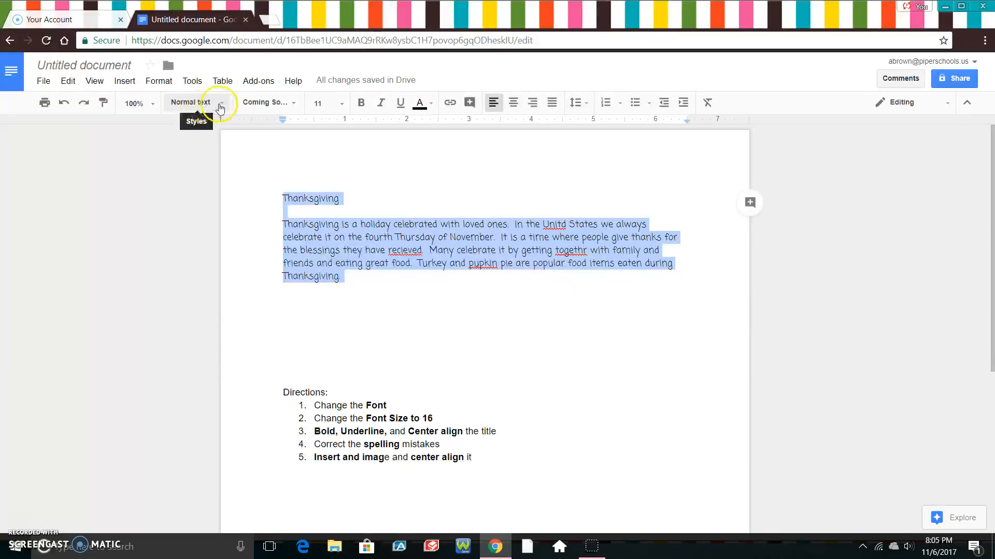
left_click(341, 105)
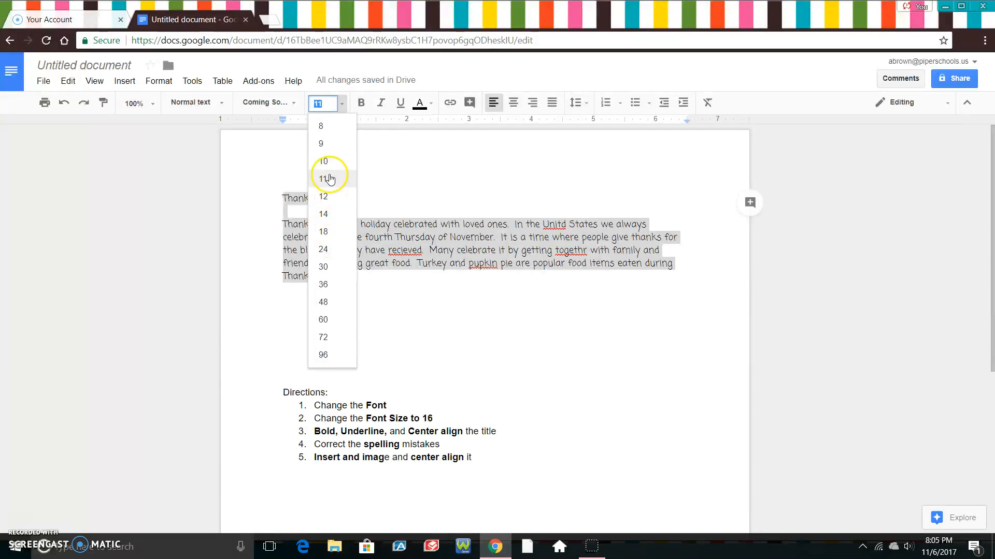
left_click(325, 102)
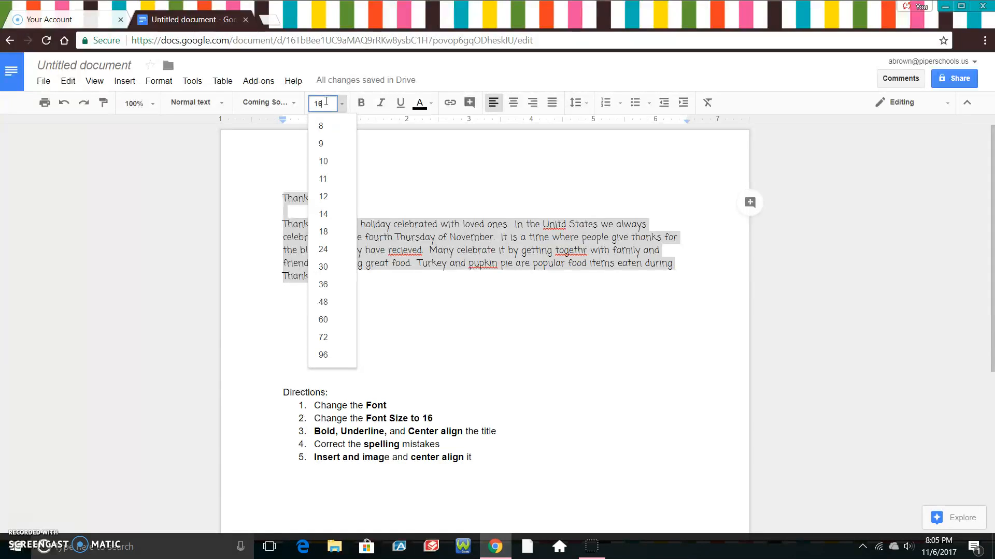
left_click(442, 201)
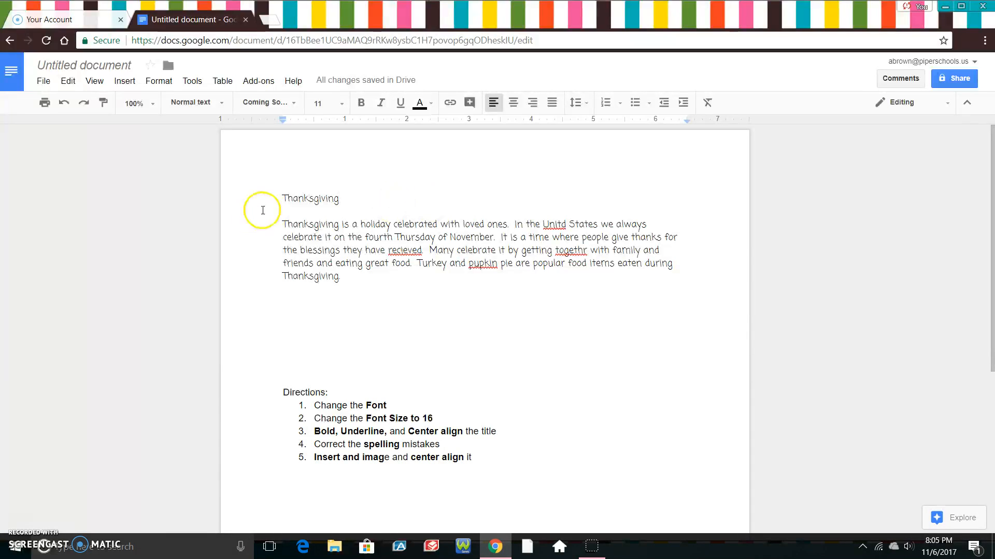
left_click_drag(275, 198, 385, 290)
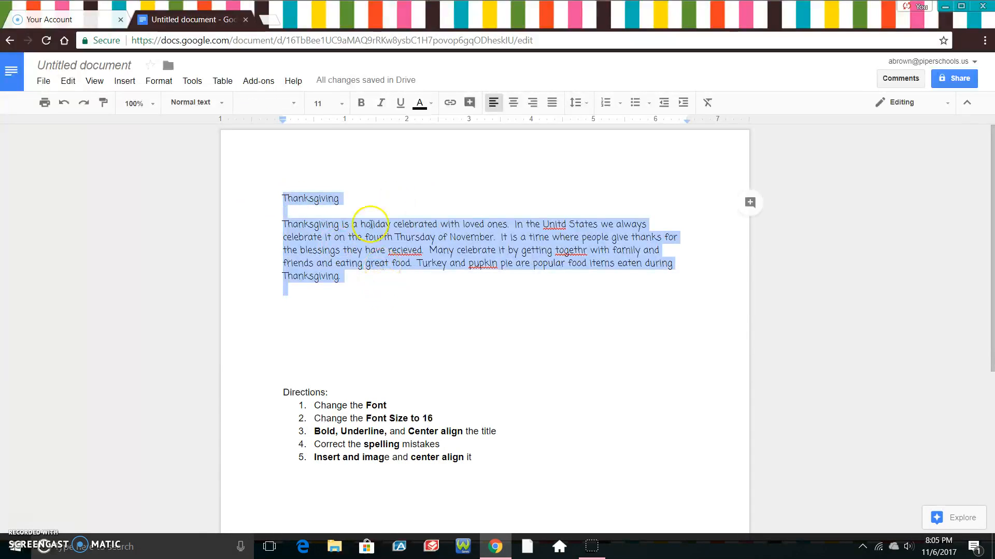
left_click(340, 104)
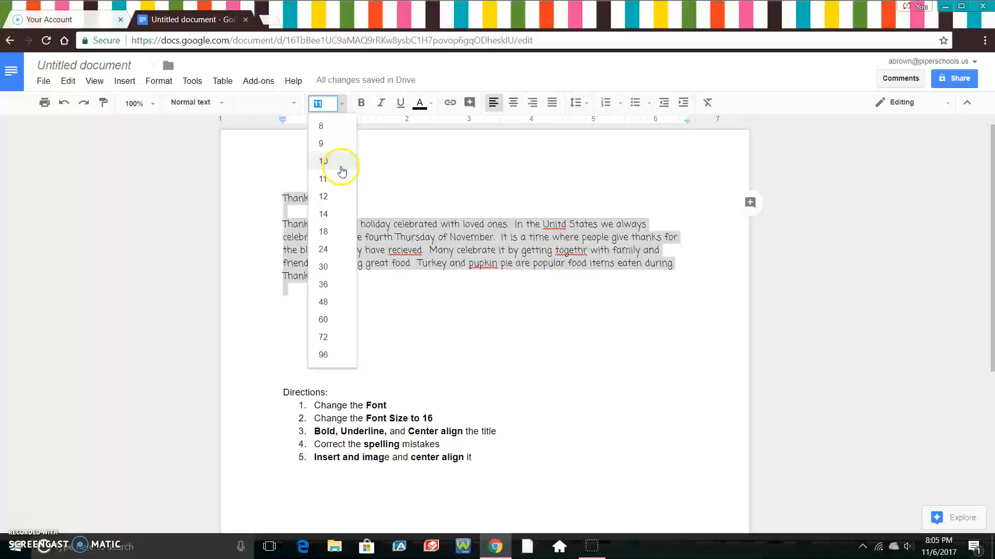
left_click(331, 104)
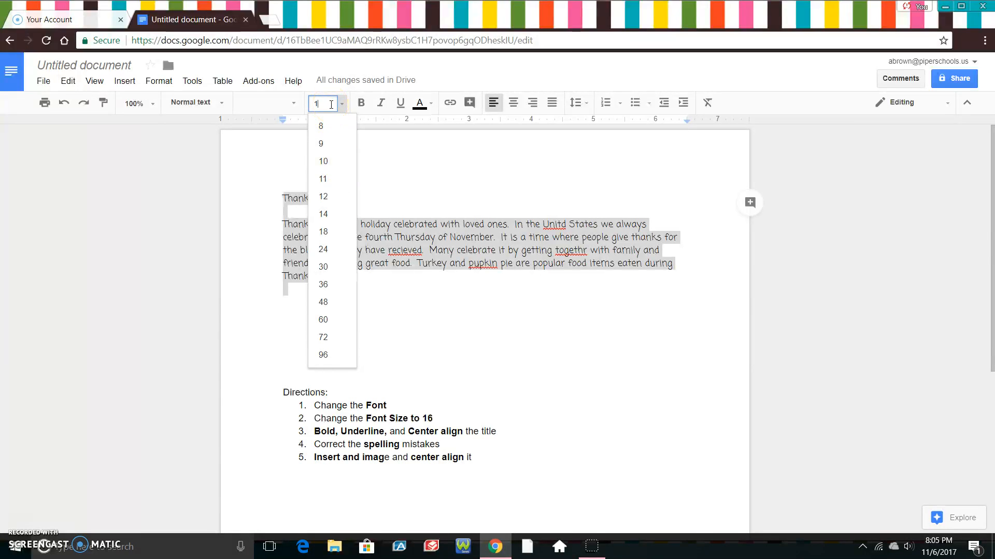
key("Return")
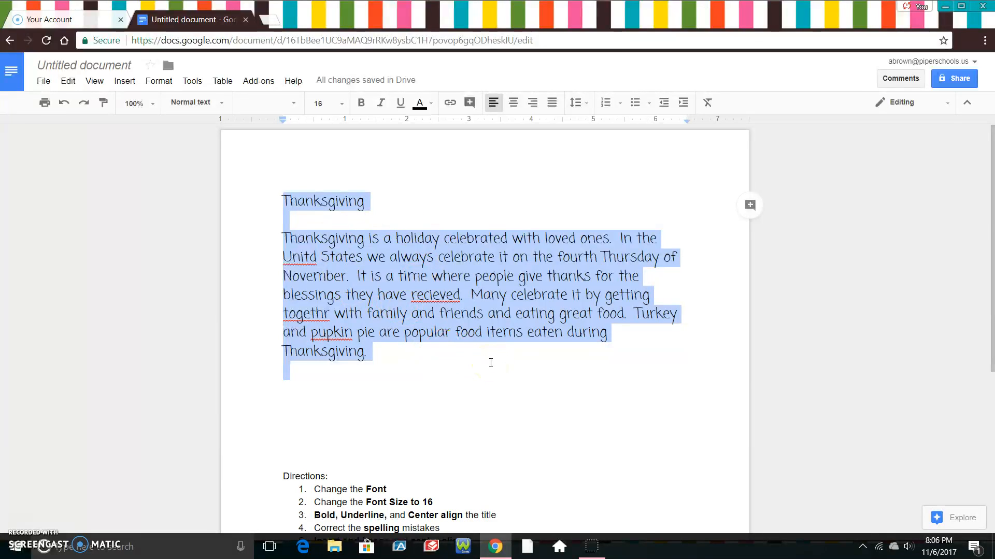
left_click(341, 106)
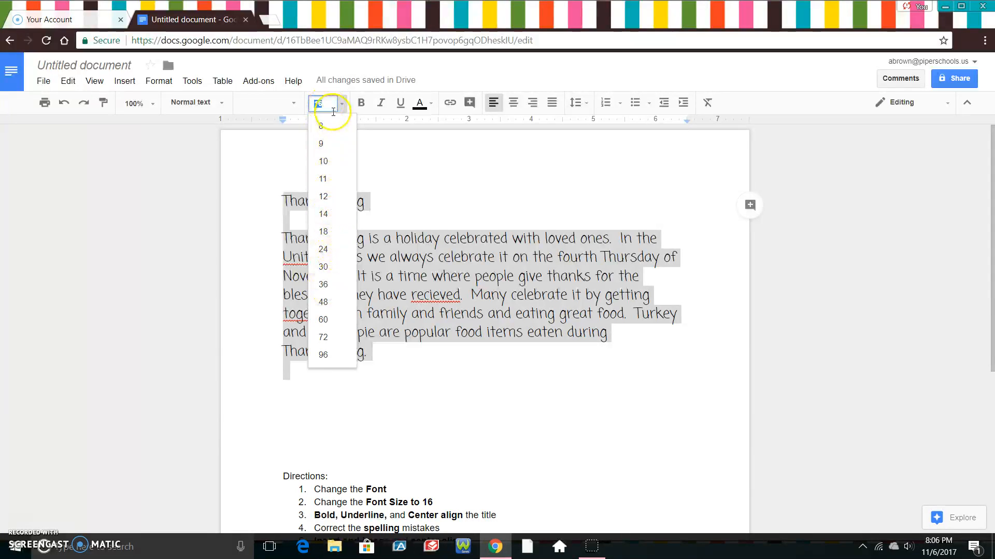
left_click(420, 204)
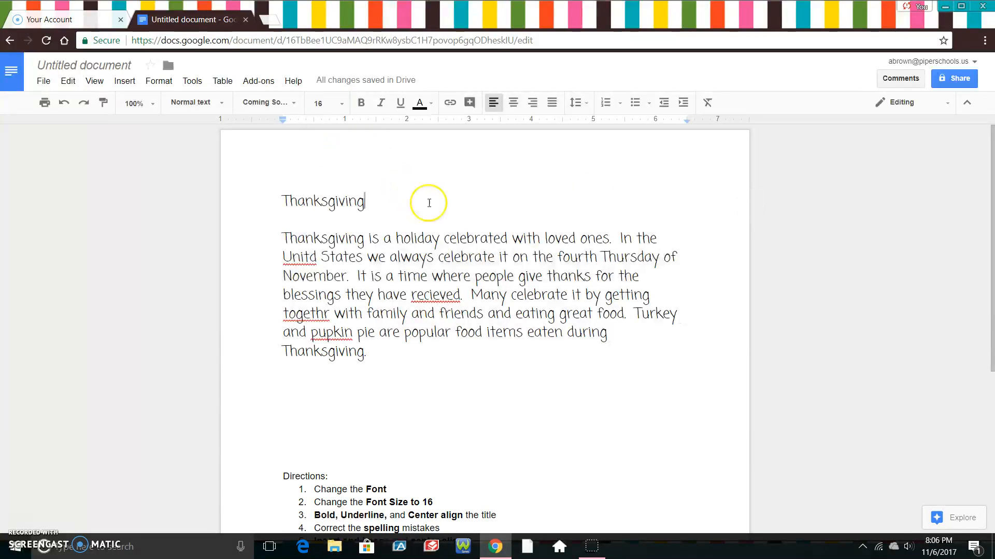
Make the title word Thanksgiving bold and underlined
scroll(992, 156, "down", 1)
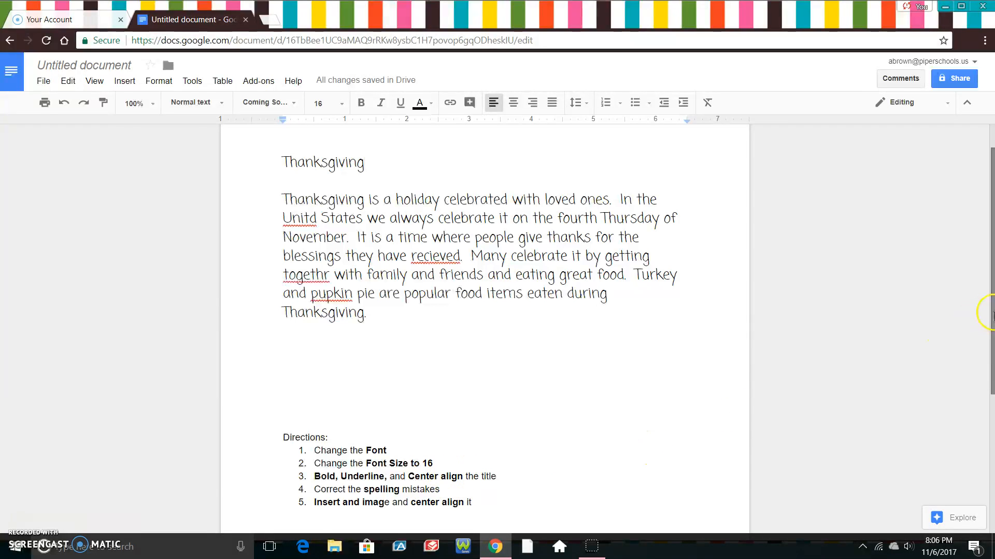
left_click_drag(990, 313, 981, 288)
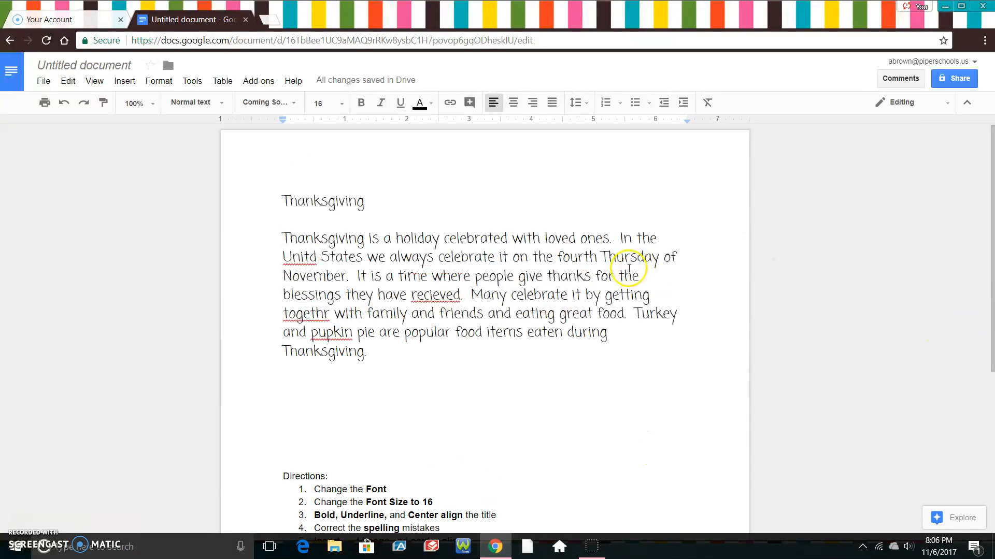
left_click_drag(282, 201, 372, 205)
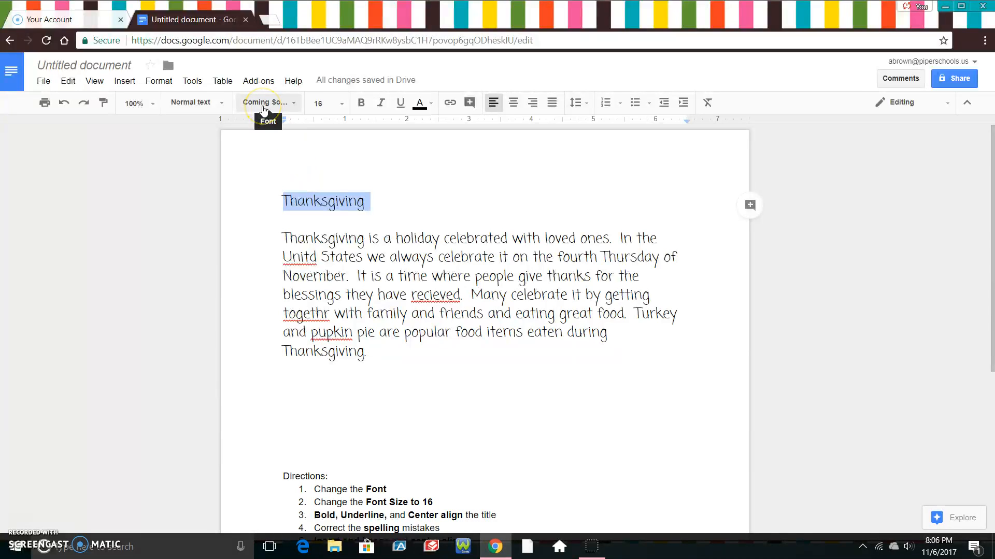
left_click(361, 104)
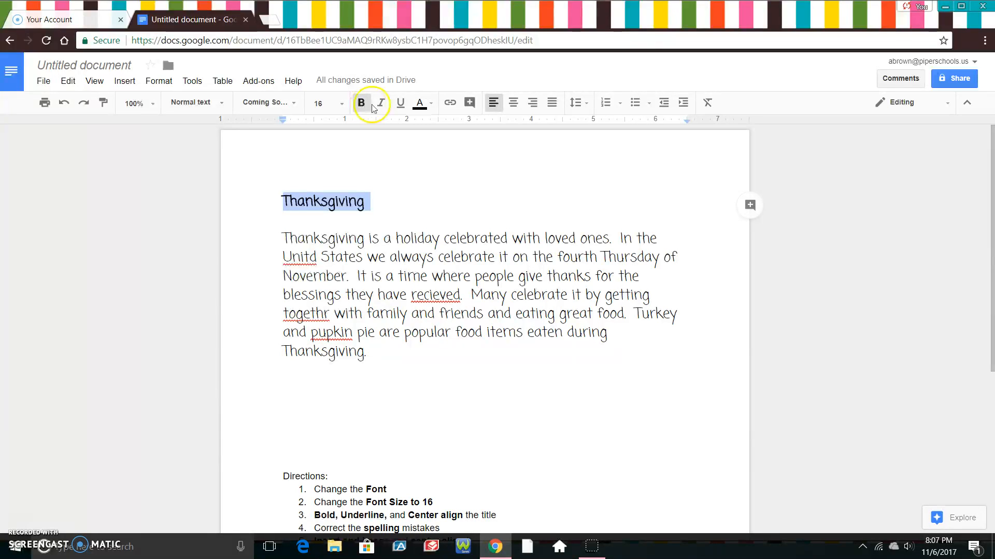
left_click(400, 110)
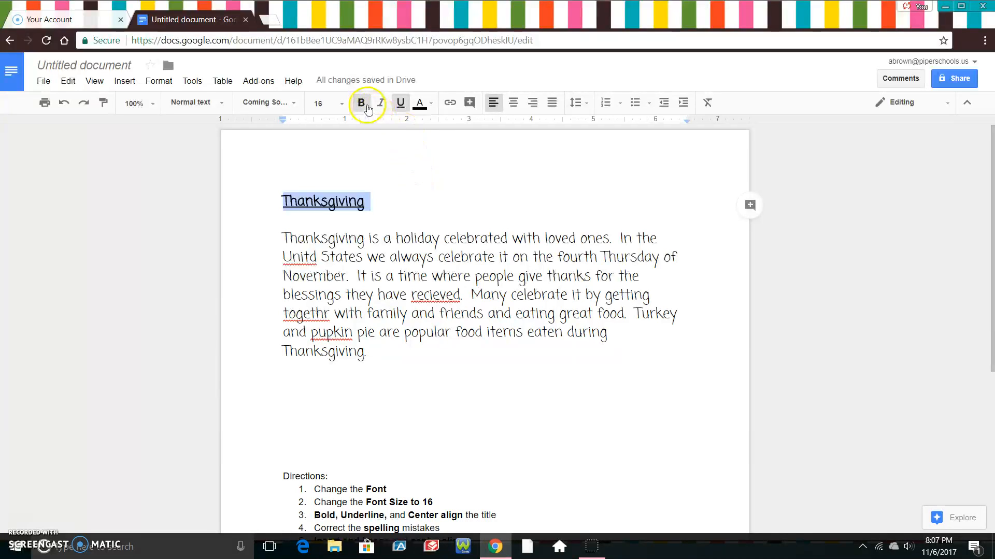
Center-align the Thanksgiving title on the page
left_click(365, 107)
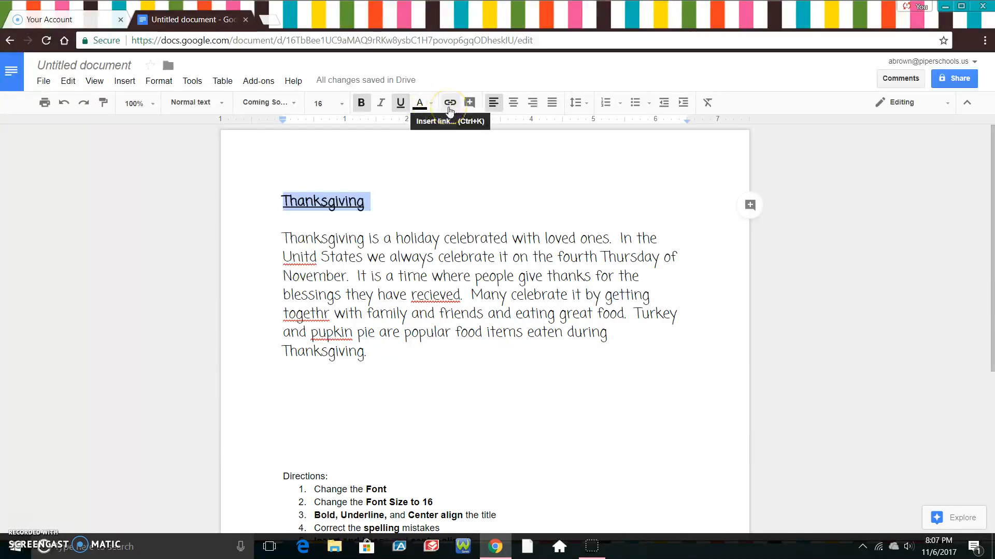
left_click(469, 103)
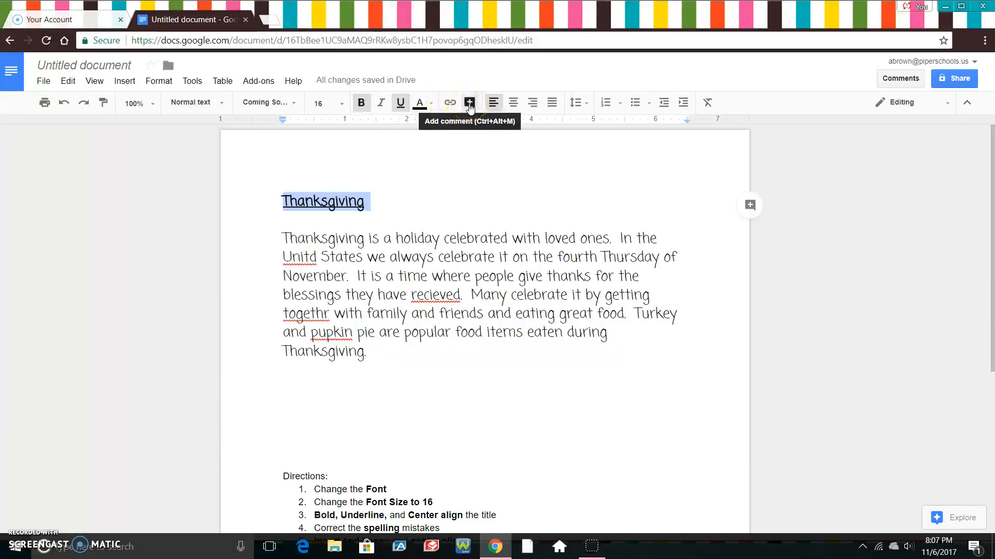
left_click(490, 104)
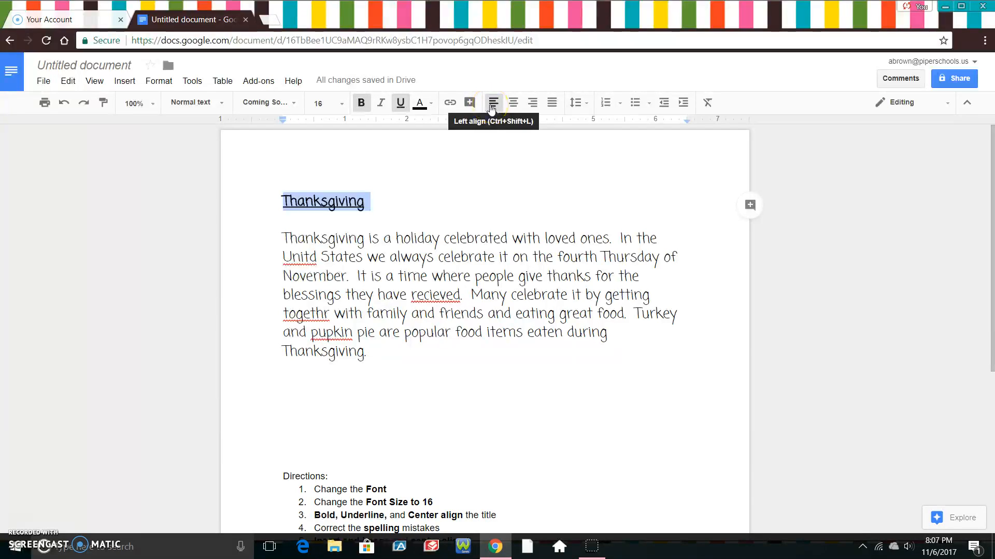
left_click(518, 109)
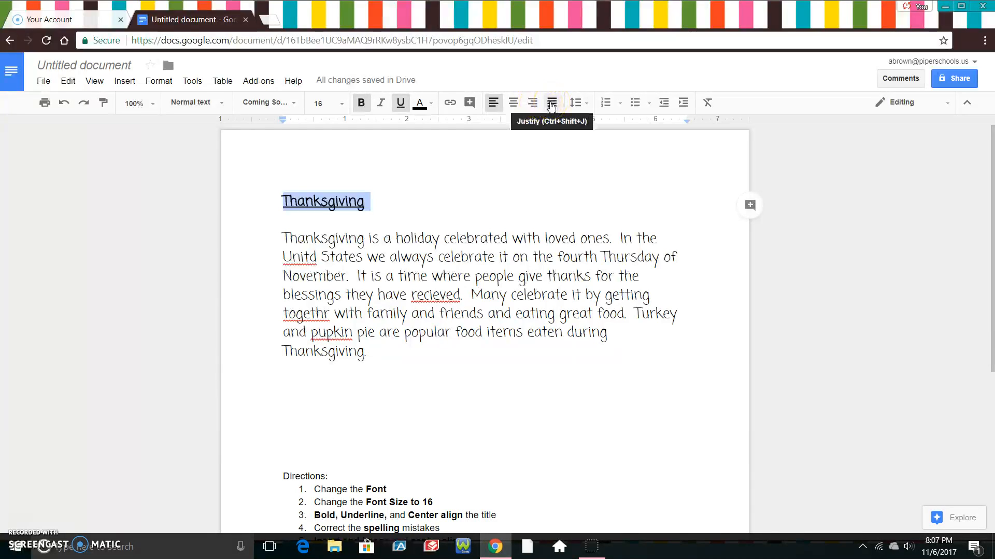
left_click(514, 107)
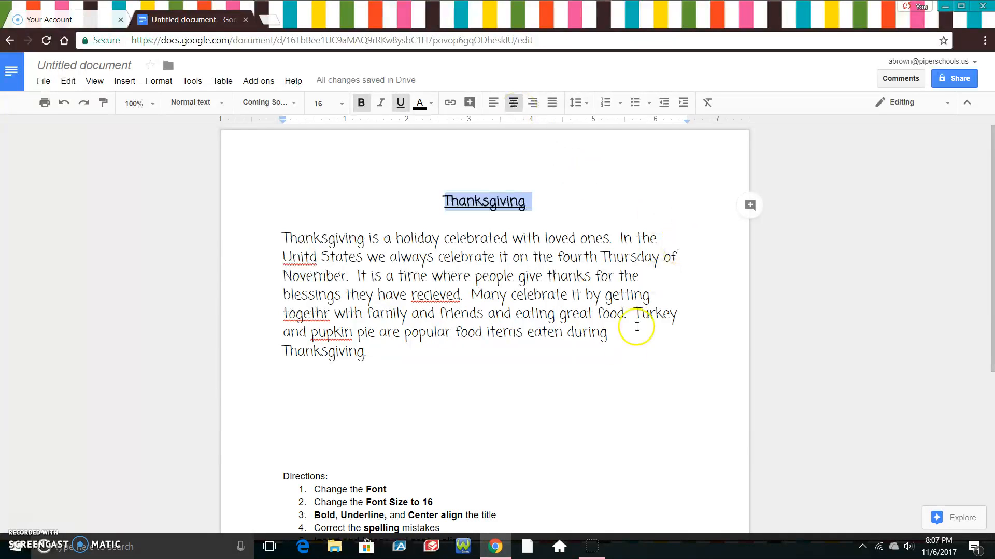
left_click(611, 374)
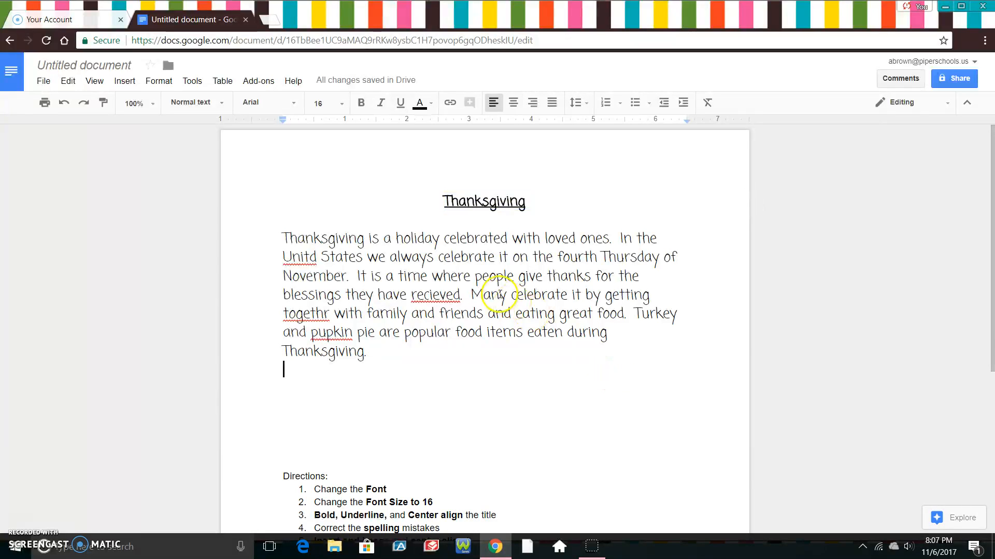
Color the Thanksgiving title and whole paragraph purple with Text color
left_click_drag(443, 201, 528, 371)
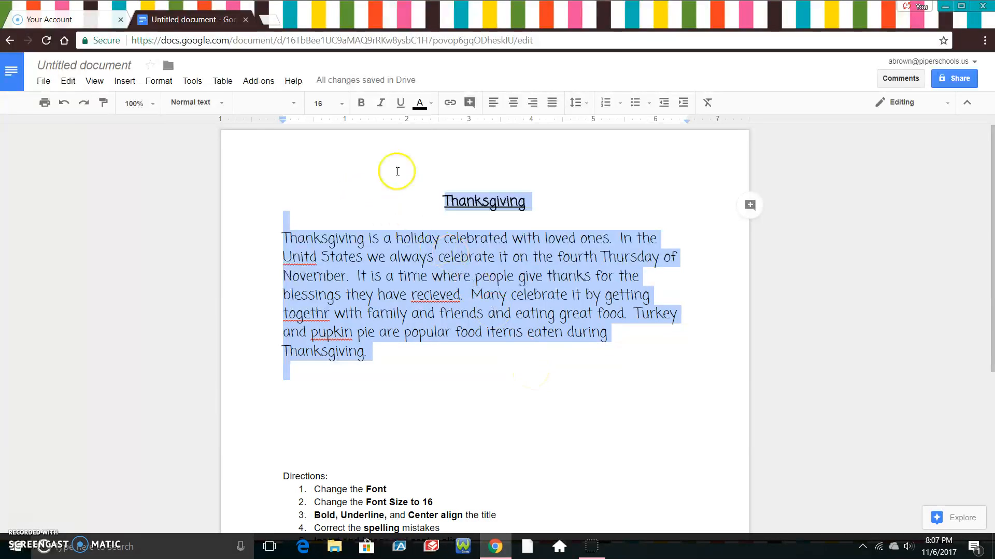
left_click(422, 105)
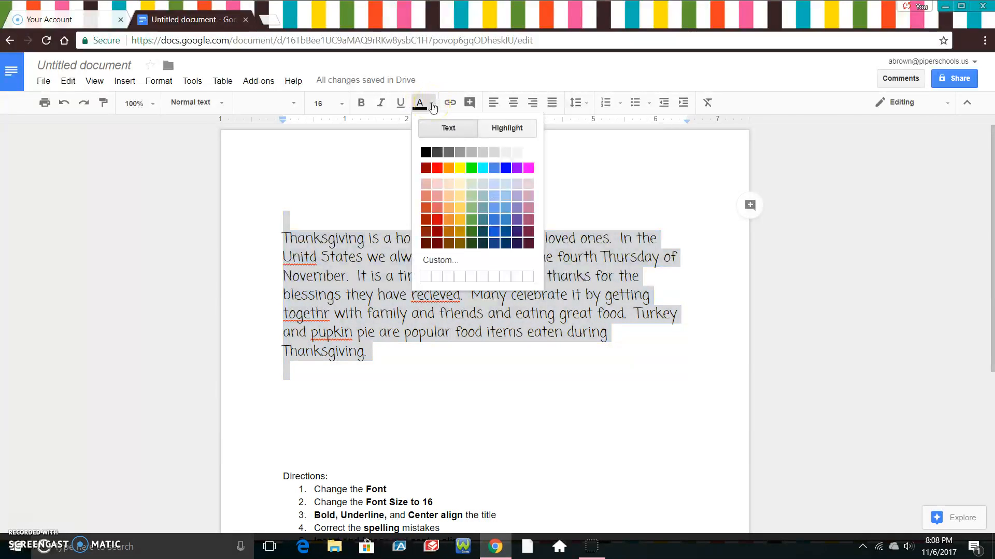
left_click(496, 207)
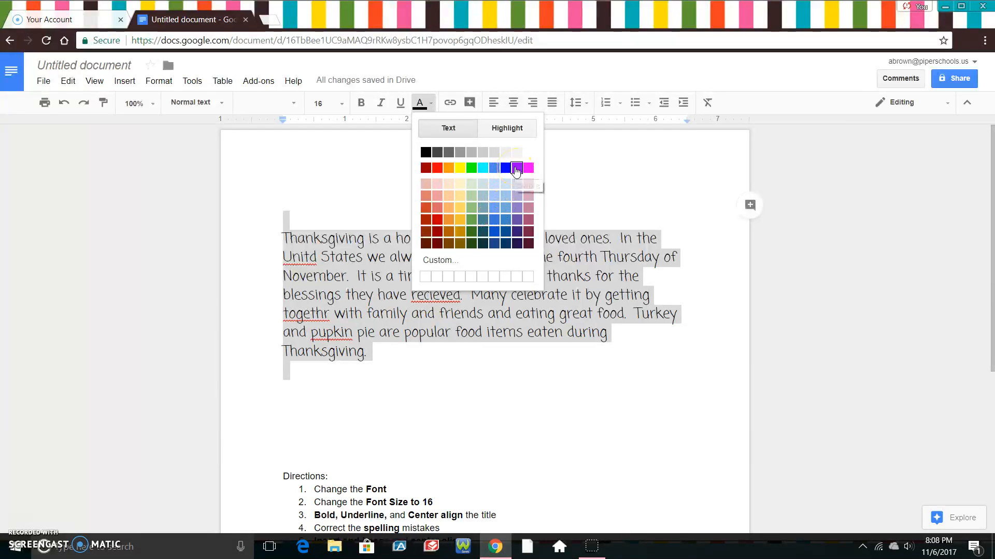
left_click(516, 168)
left_click(494, 382)
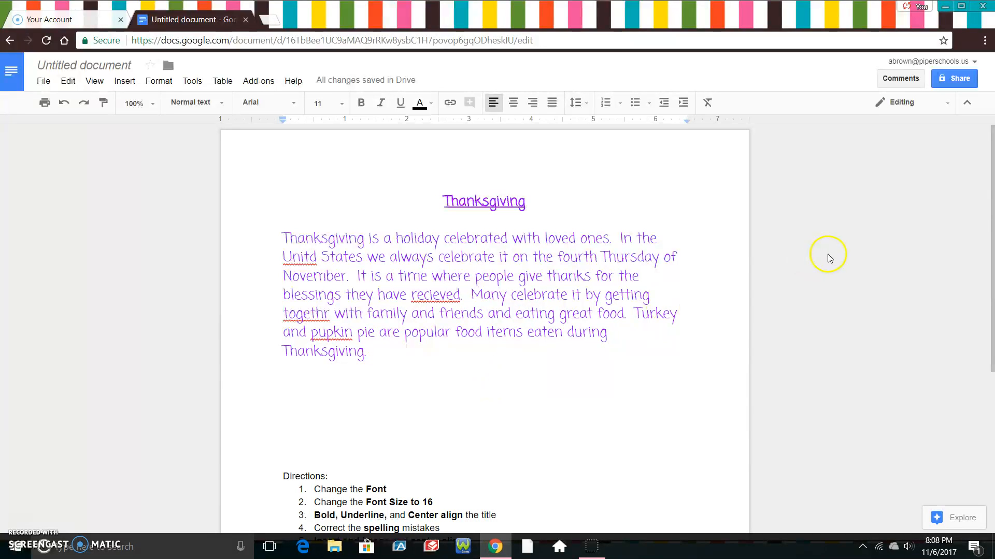
scroll(991, 187, "down", 2)
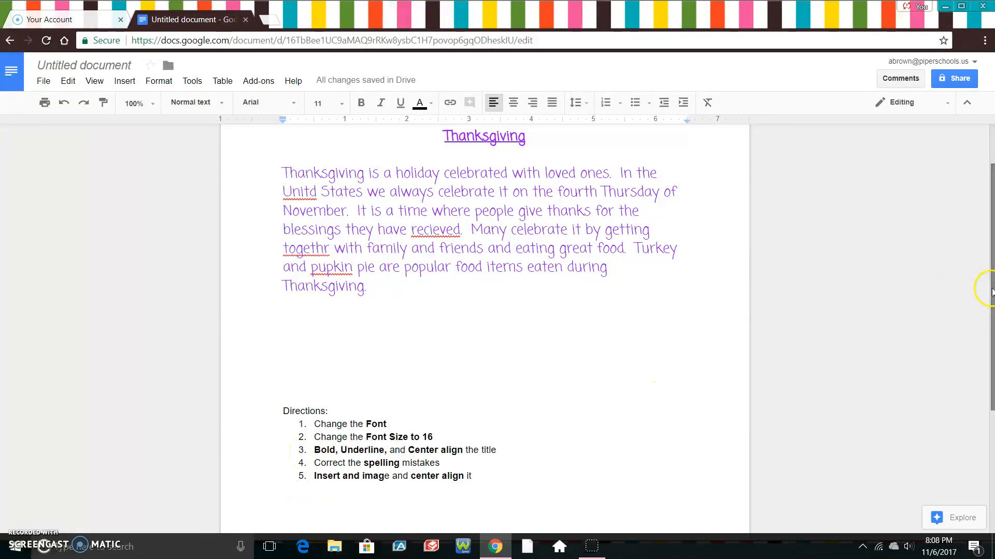
scroll(990, 291, "up", 2)
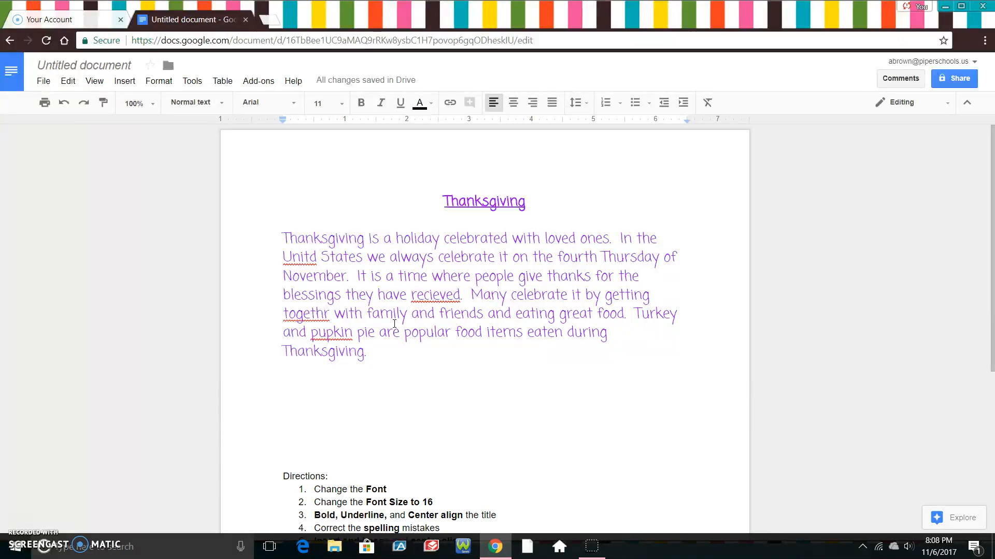
left_click(373, 268)
Run Tools > Spelling to change Unitd to United and recieved to received
left_click(193, 82)
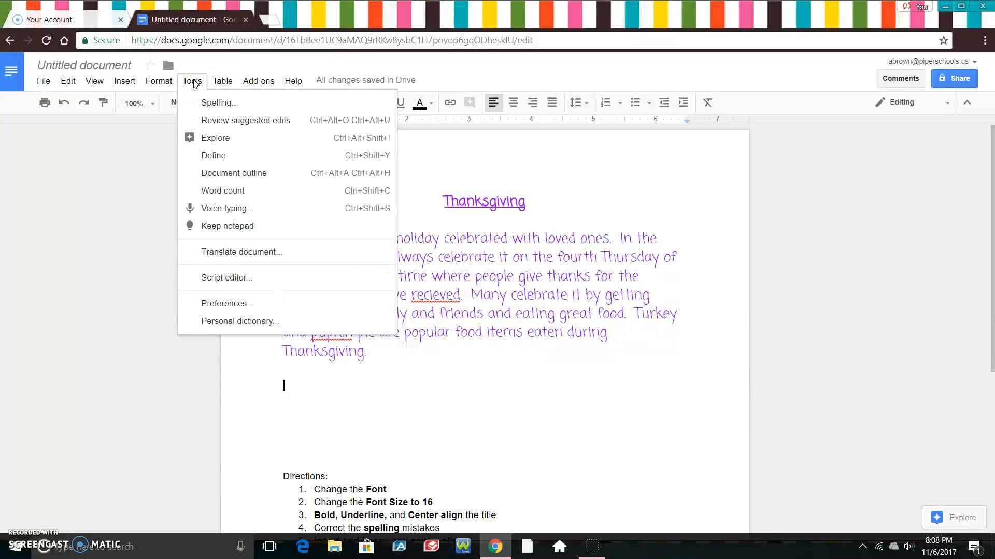
left_click(214, 103)
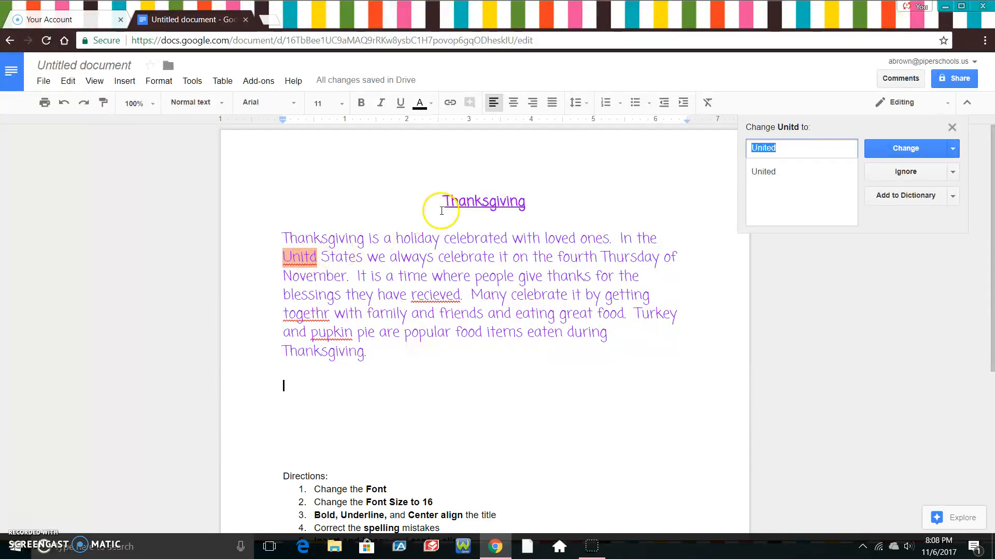
left_click(763, 176)
left_click(889, 148)
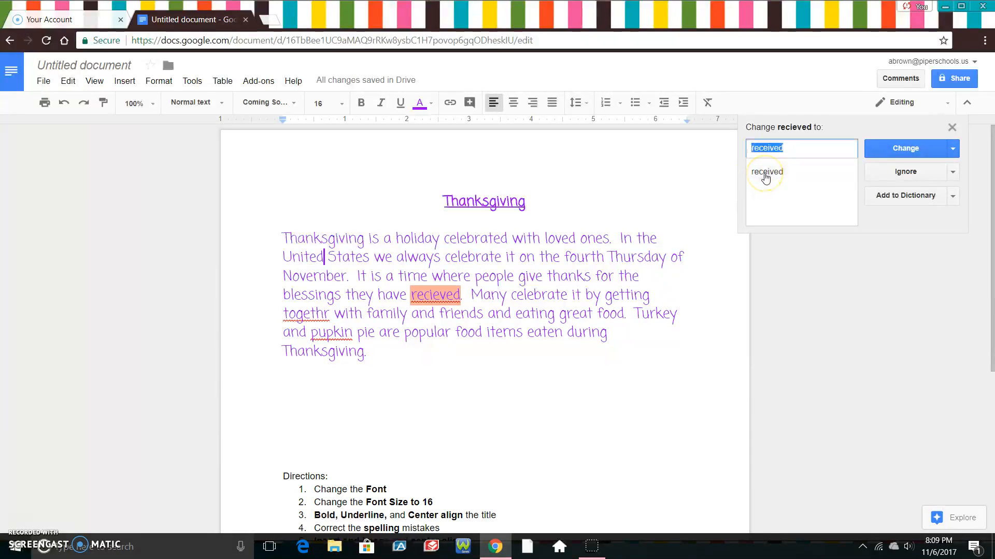
left_click(884, 151)
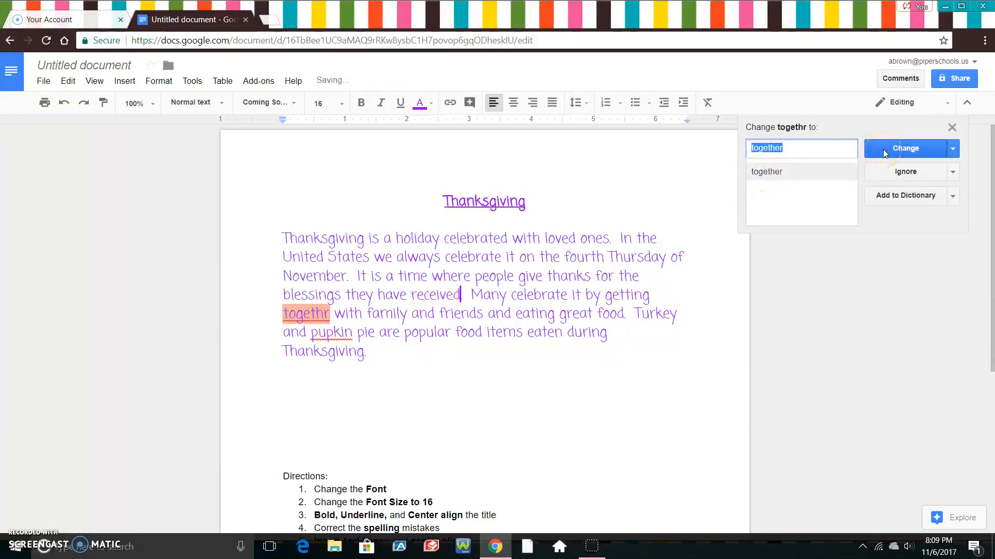
left_click(950, 127)
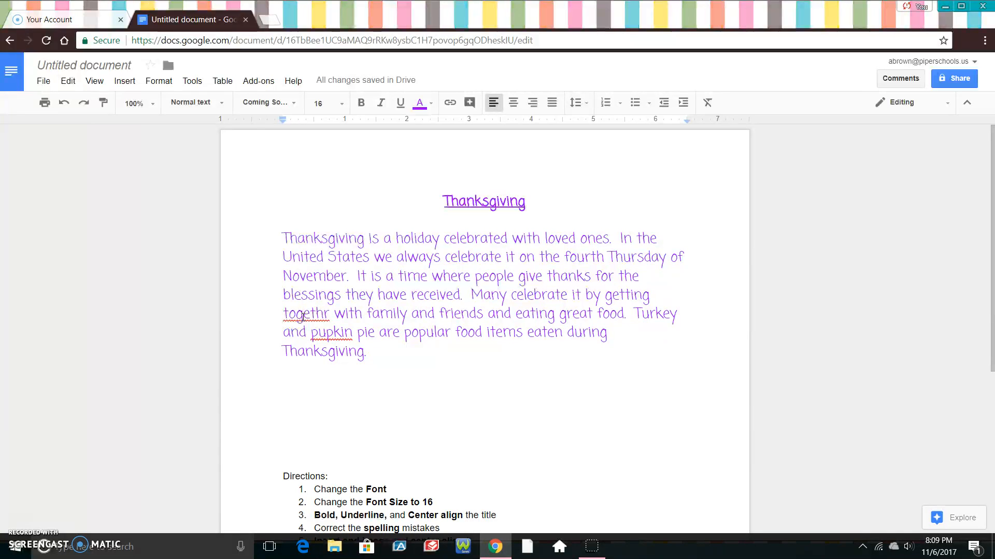
left_click(304, 316)
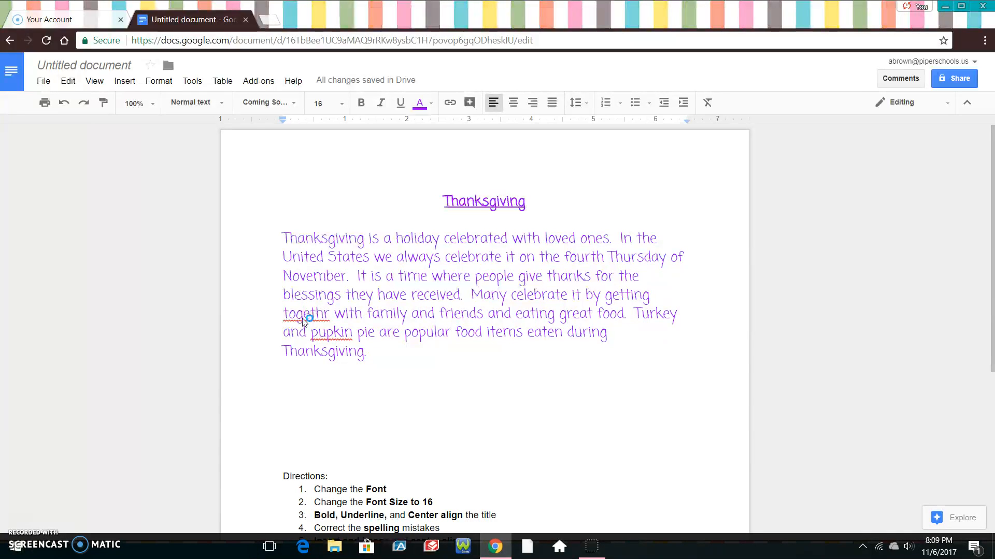
left_click(311, 313)
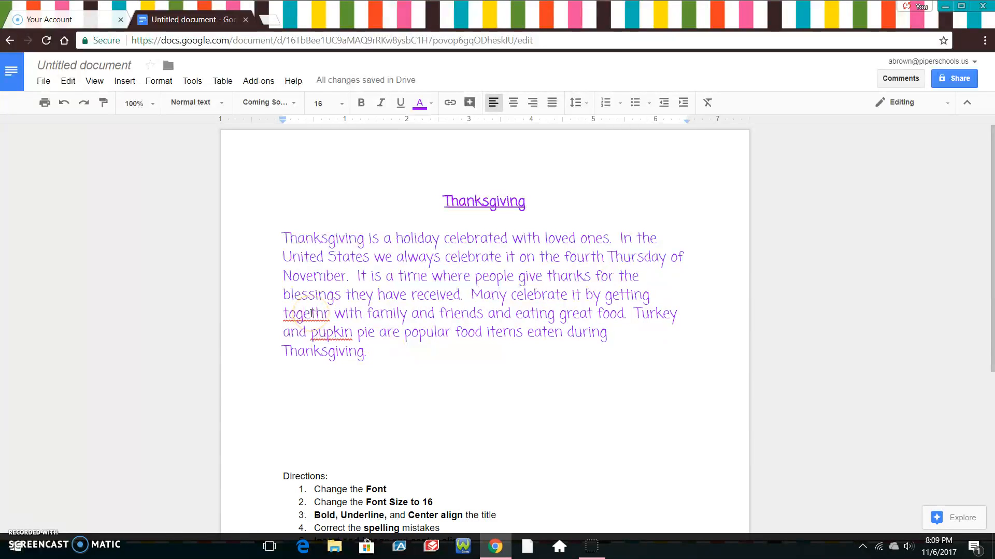
right_click(311, 314)
key("super")
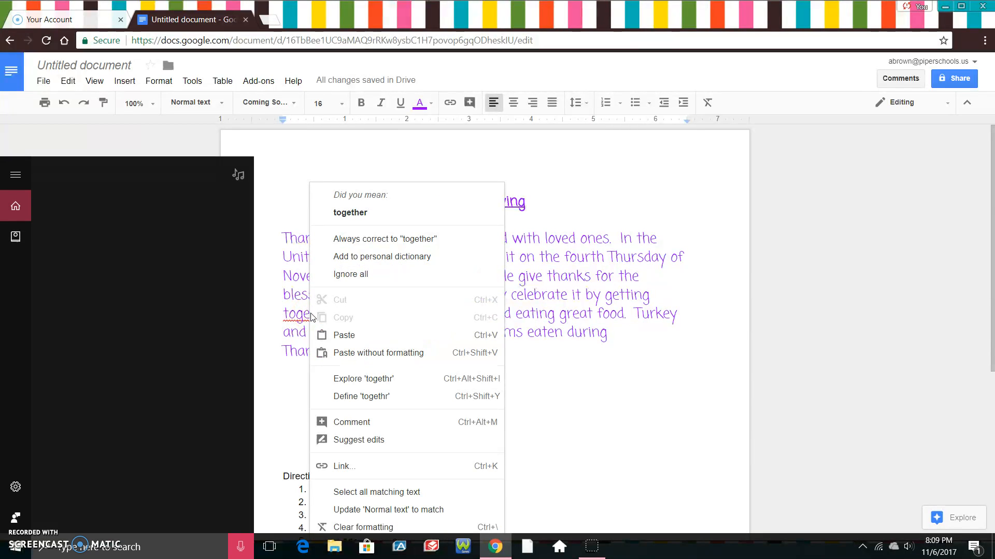
left_click(240, 548)
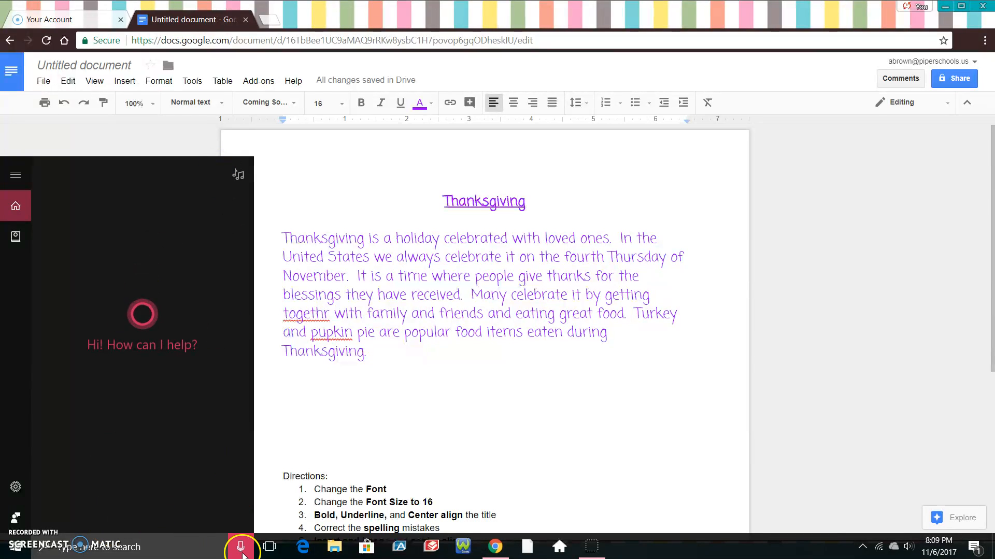
Correct togethr to together and pupkin to pumpkin using right-click suggestions
double_click(302, 415)
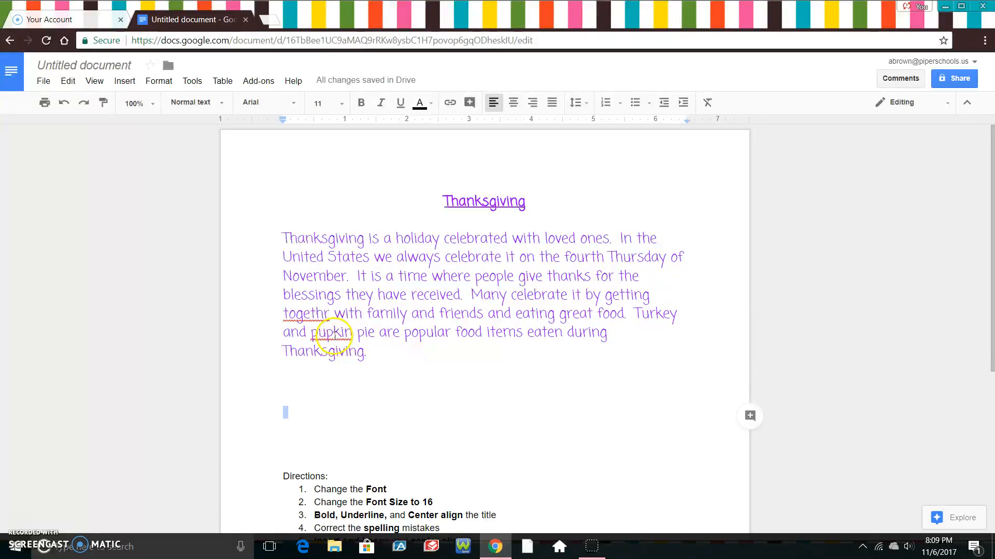
left_click(311, 317)
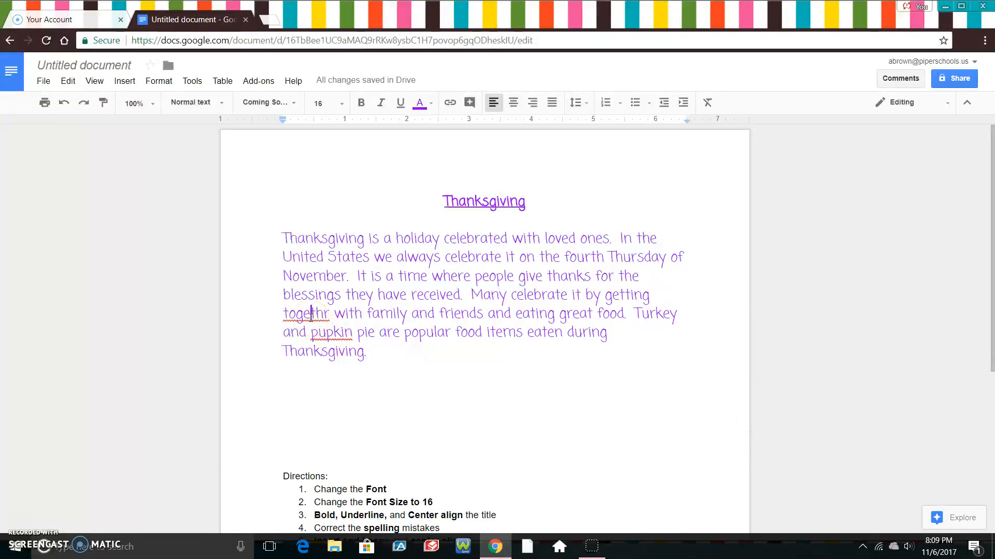
left_click(307, 314)
right_click(306, 316)
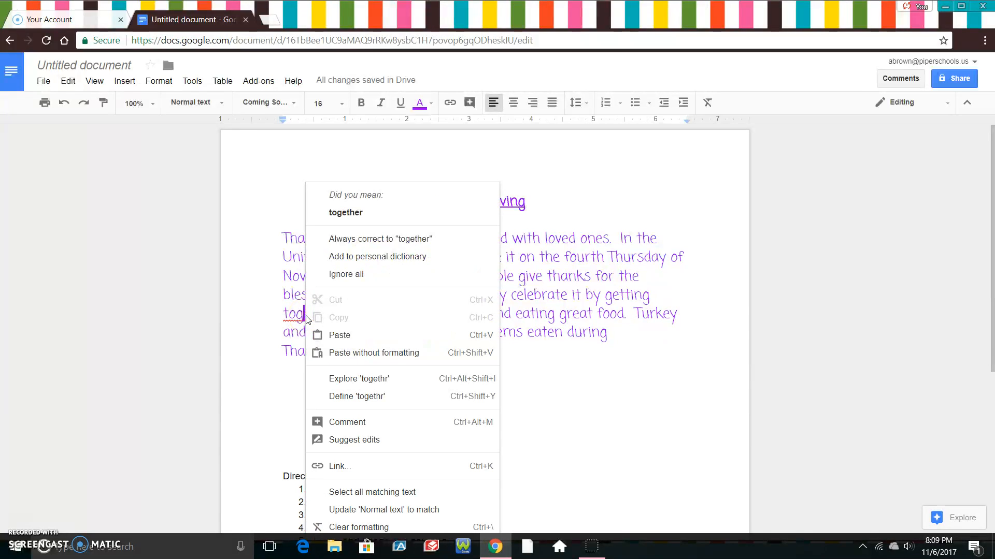
left_click(345, 213)
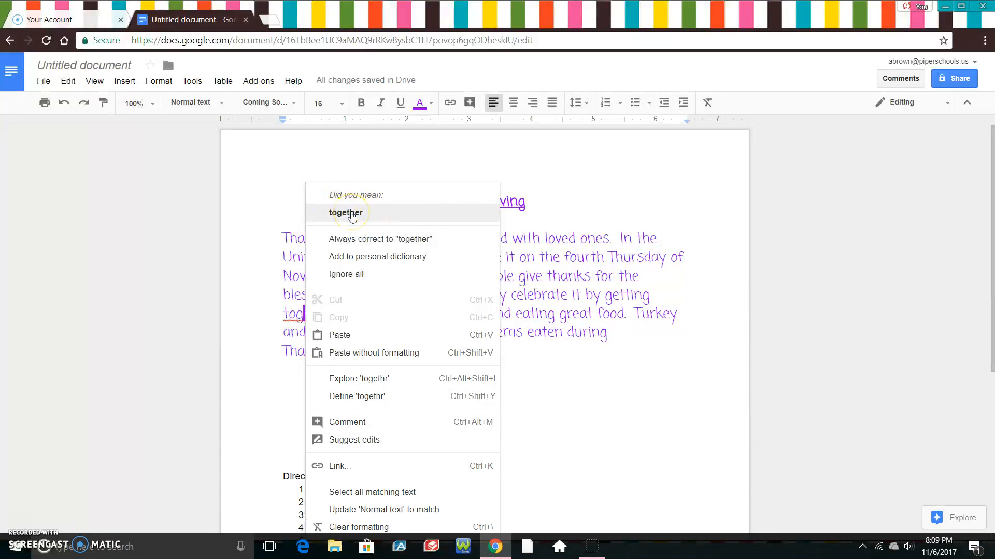
left_click(352, 212)
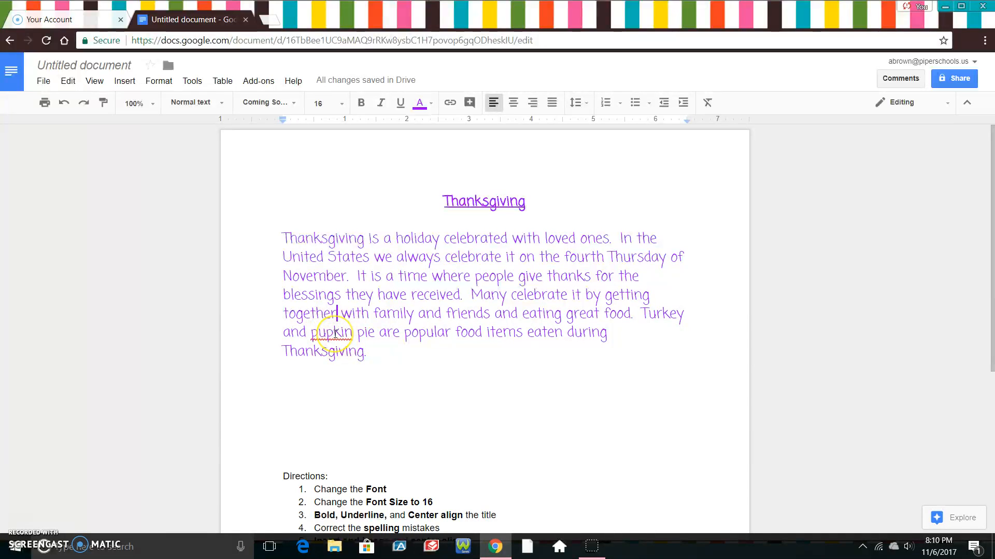
right_click(336, 333)
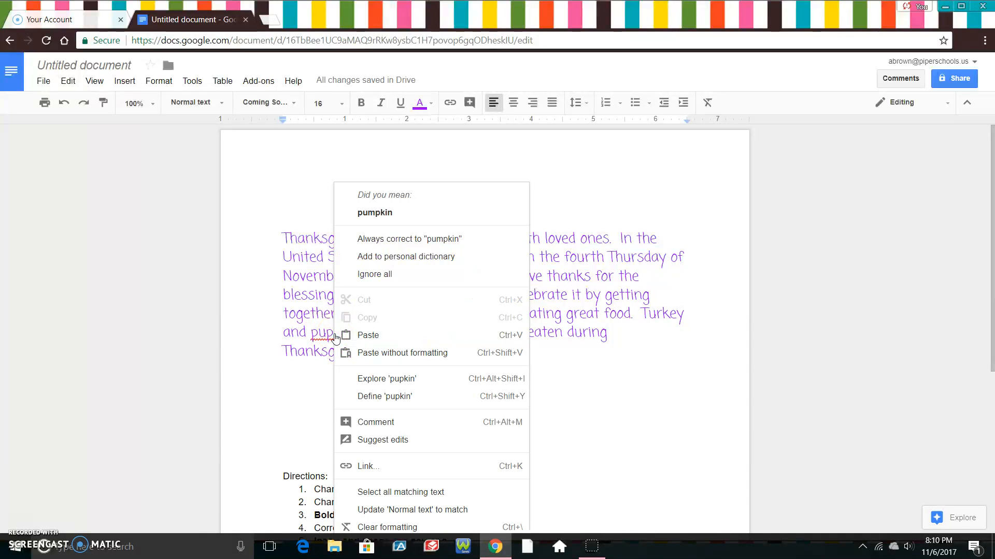
left_click(374, 215)
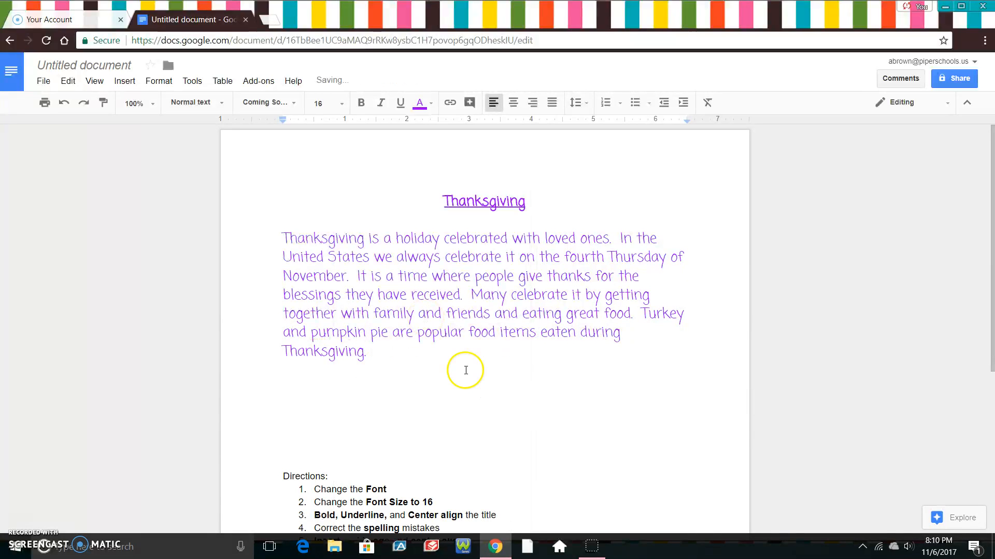
Add blank lines below the Thanksgiving paragraph to leave room for an image
left_click_drag(992, 161, 988, 214)
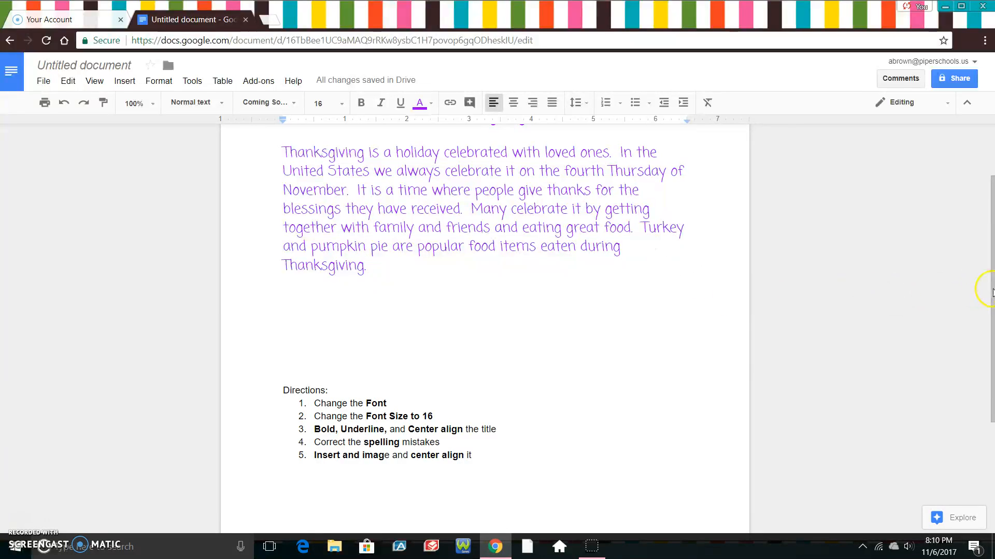
left_click_drag(993, 293, 993, 233)
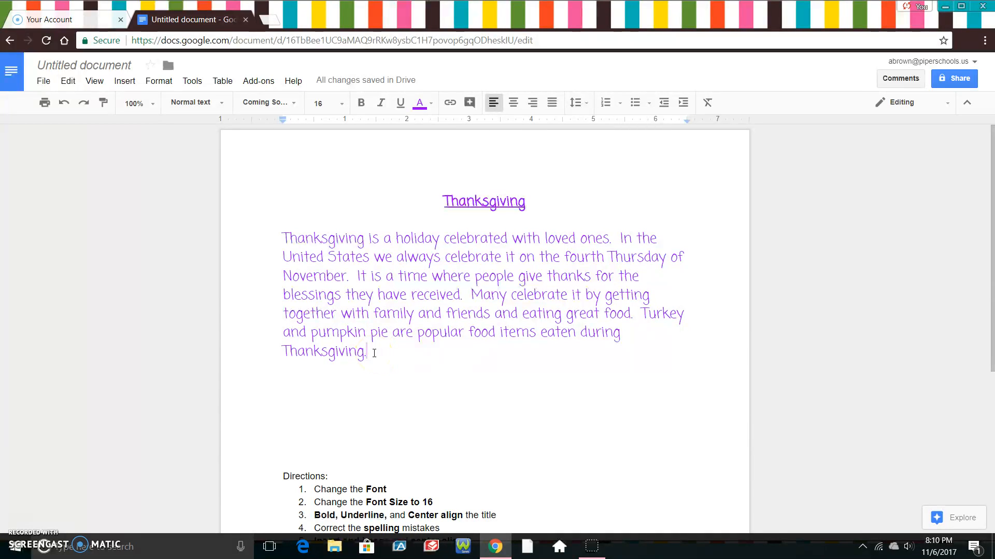
key("Return")
key("Return")
left_click(272, 404)
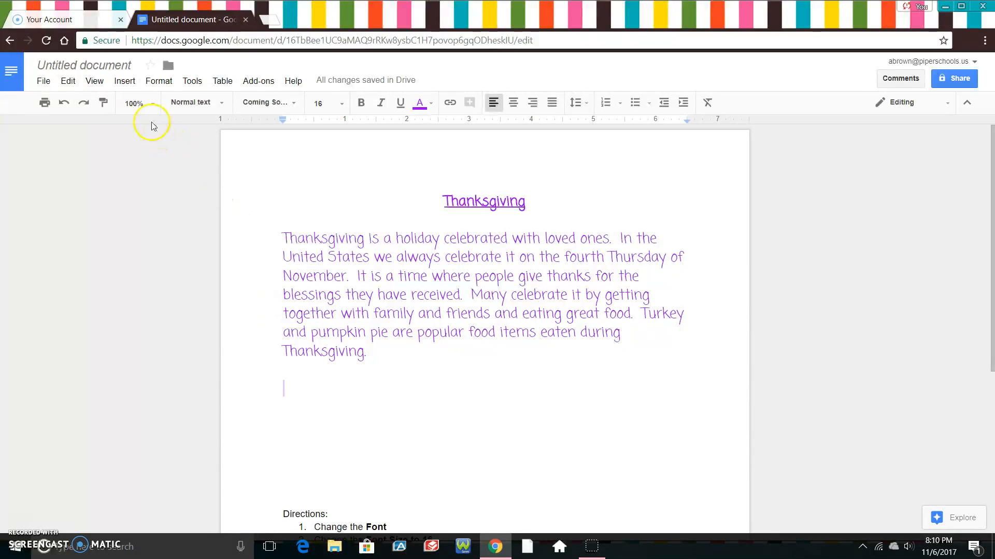
Search Insert > Image for 'thanksgiving' and pick the gobble gobble turkey picture
left_click(126, 82)
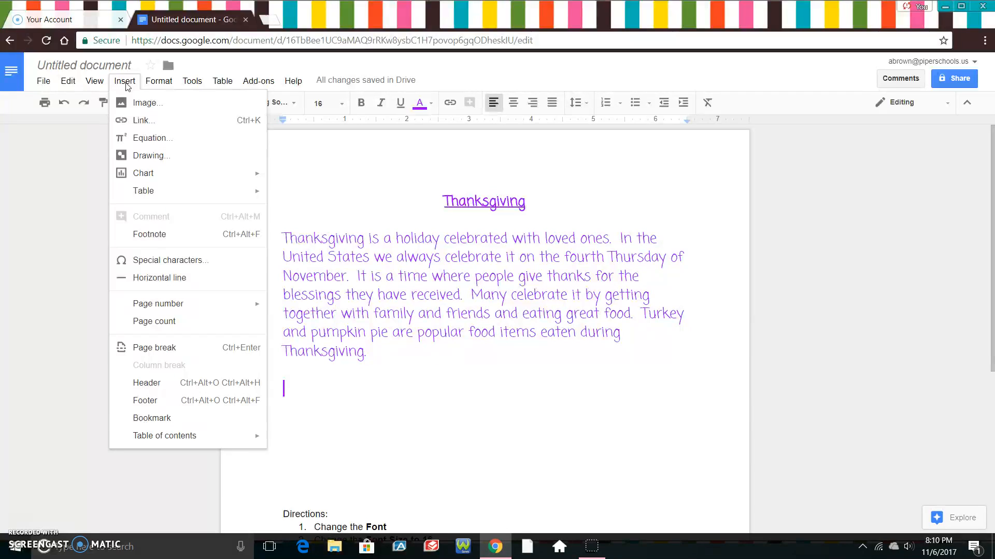
left_click(141, 106)
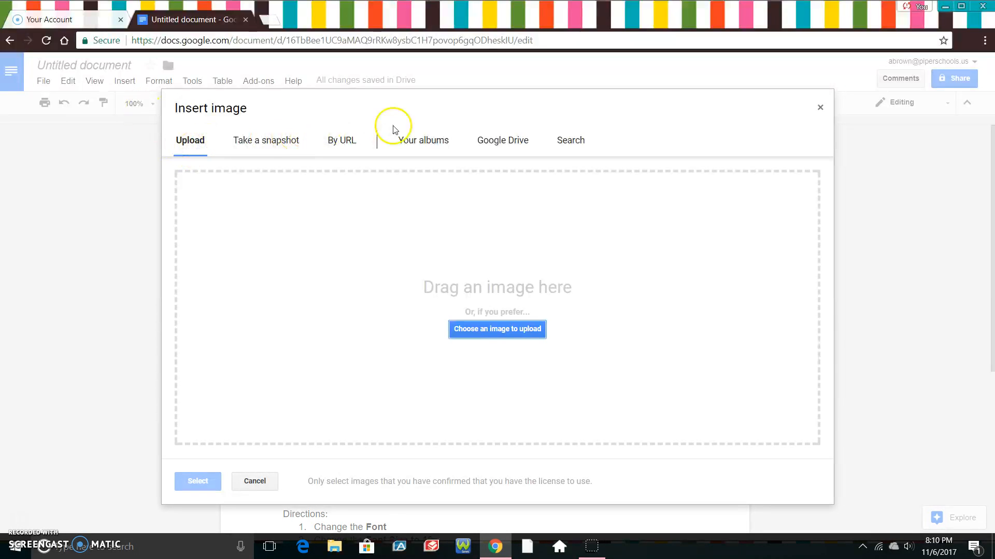
left_click(571, 144)
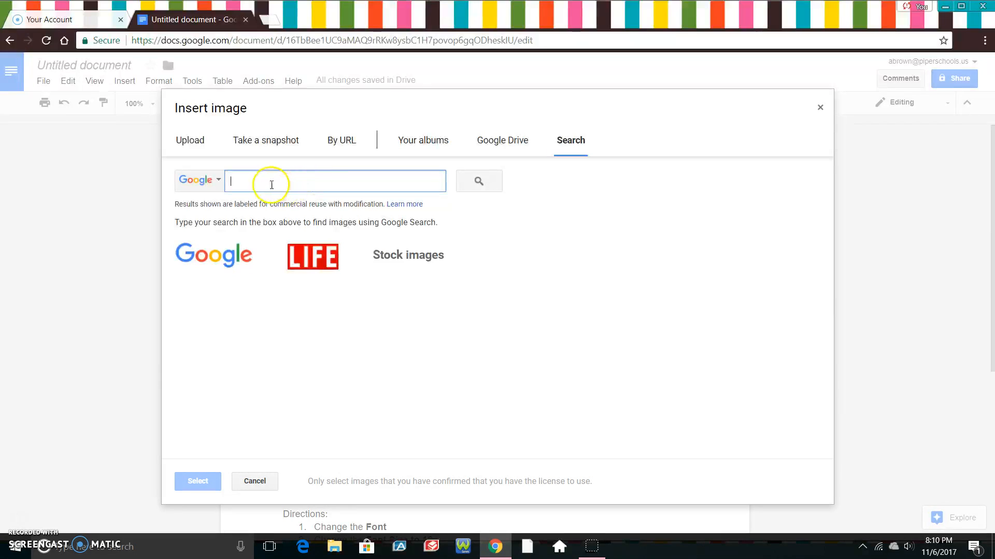
type("th")
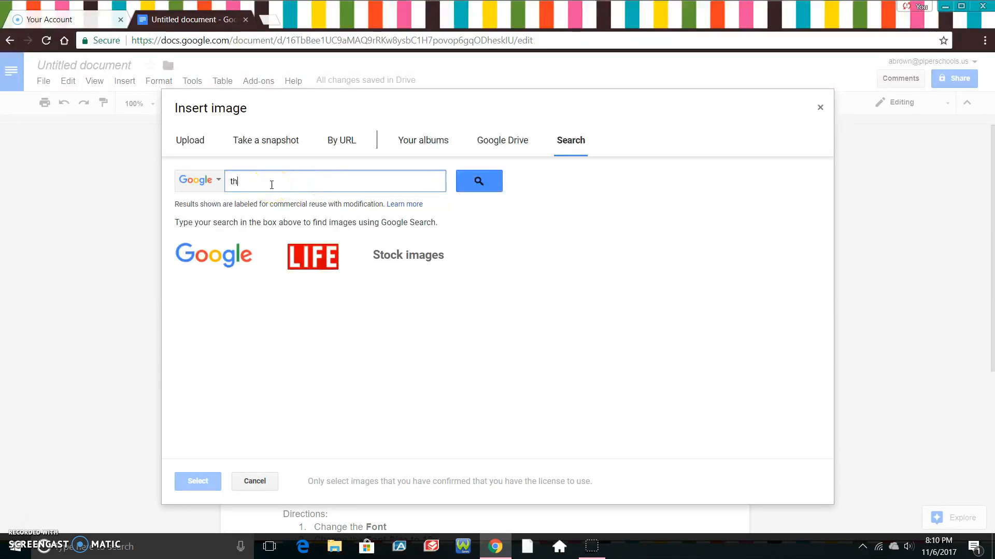
type("anksgiving")
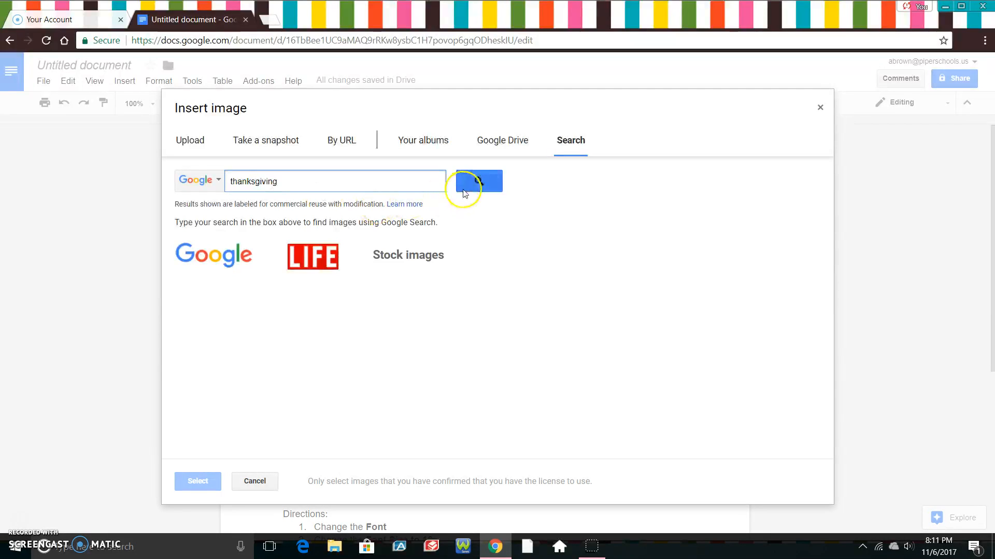
left_click(477, 180)
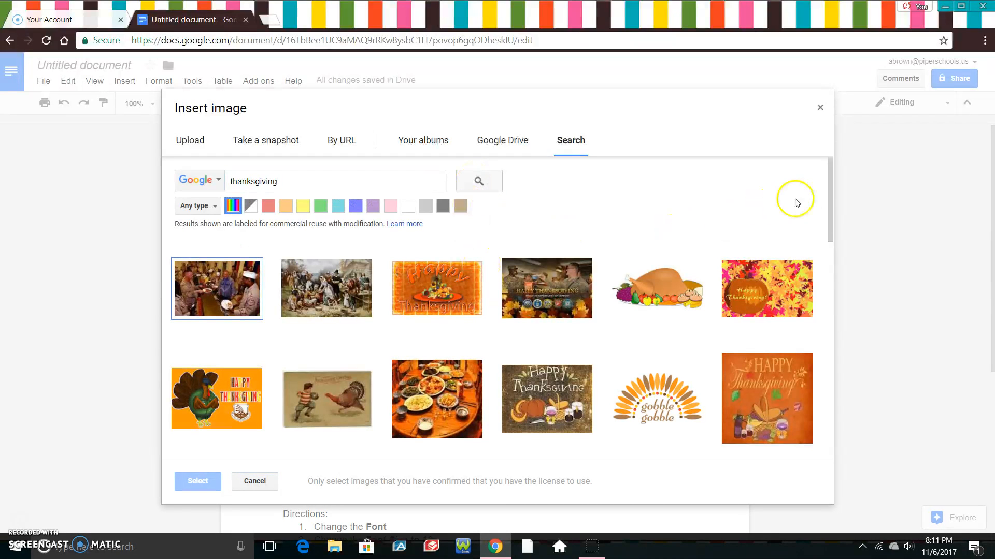
left_click_drag(831, 173, 831, 205)
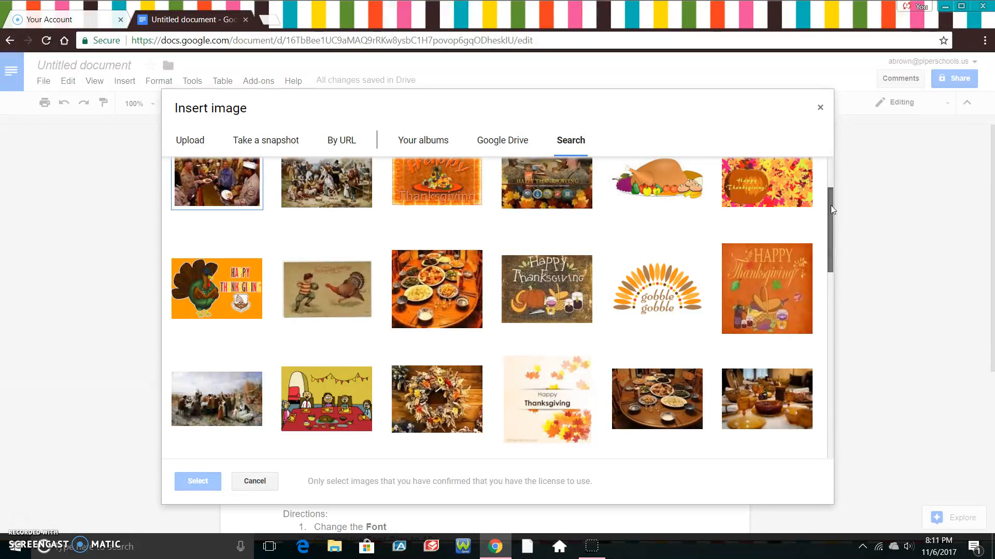
left_click(637, 296)
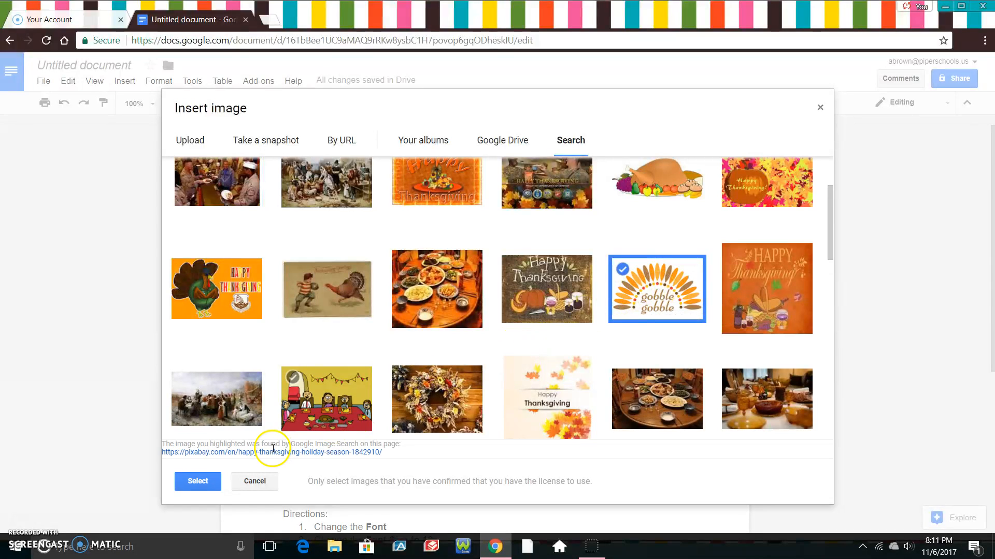
Insert the gobble gobble turkey below the paragraph and shrink it to about half size
left_click(203, 481)
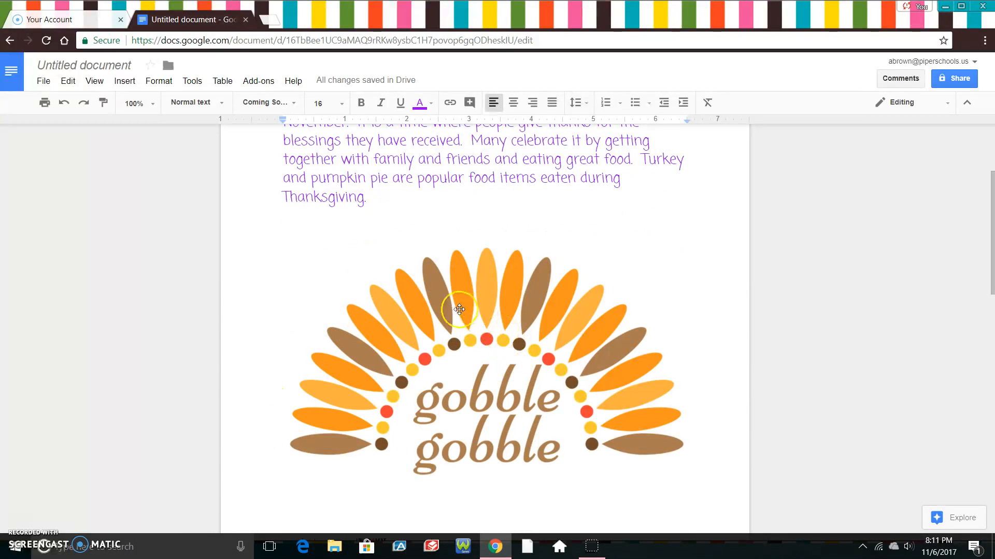
left_click(498, 343)
left_click(498, 343)
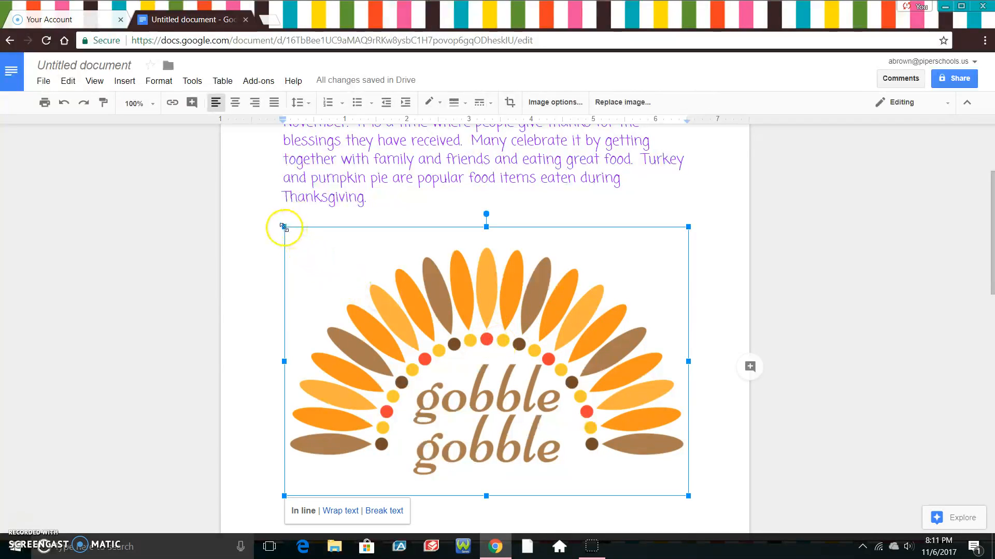
left_click_drag(284, 227, 427, 362)
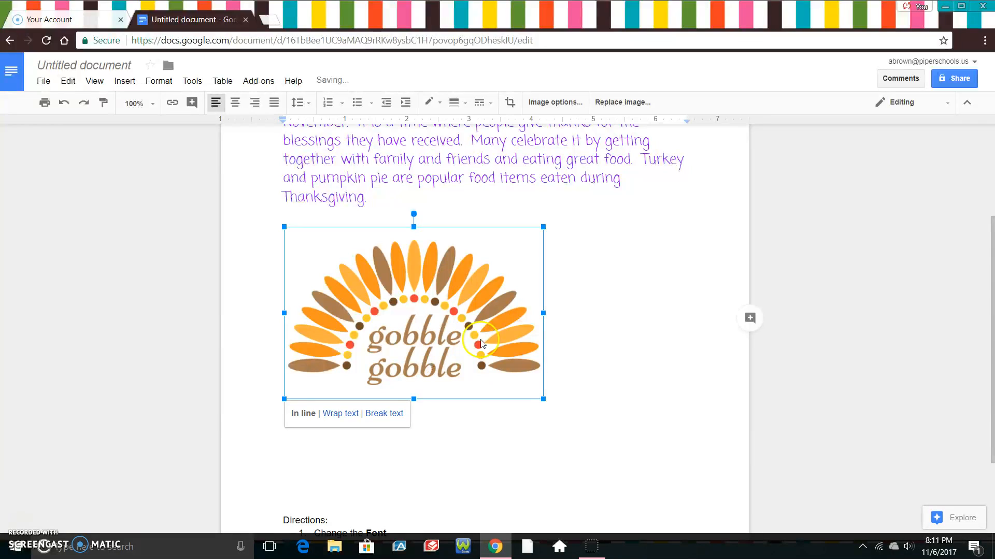
left_click_drag(992, 266, 992, 194)
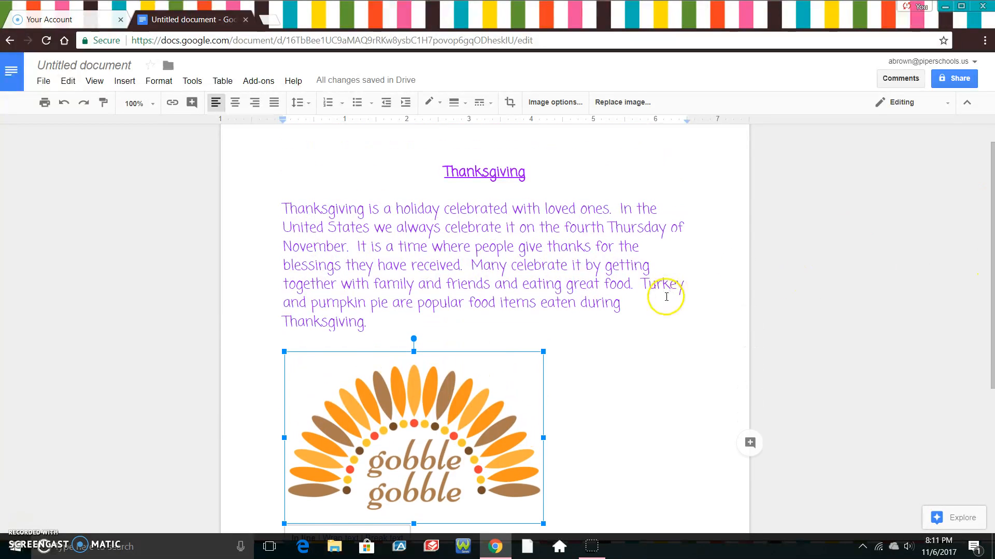
Center-align the gobble gobble turkey image below the Thanksgiving paragraph, then deselect it
left_click(619, 374)
left_click(435, 428)
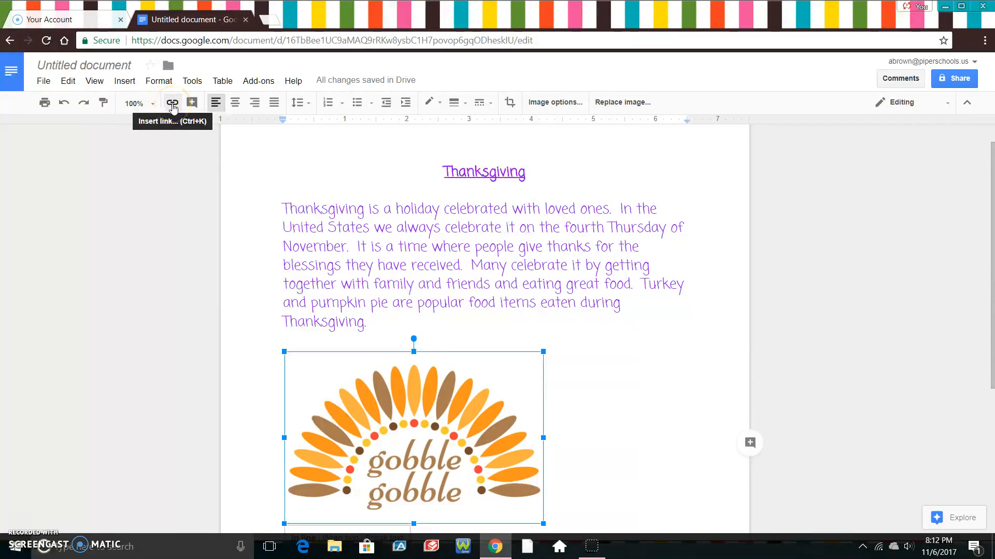
left_click(236, 104)
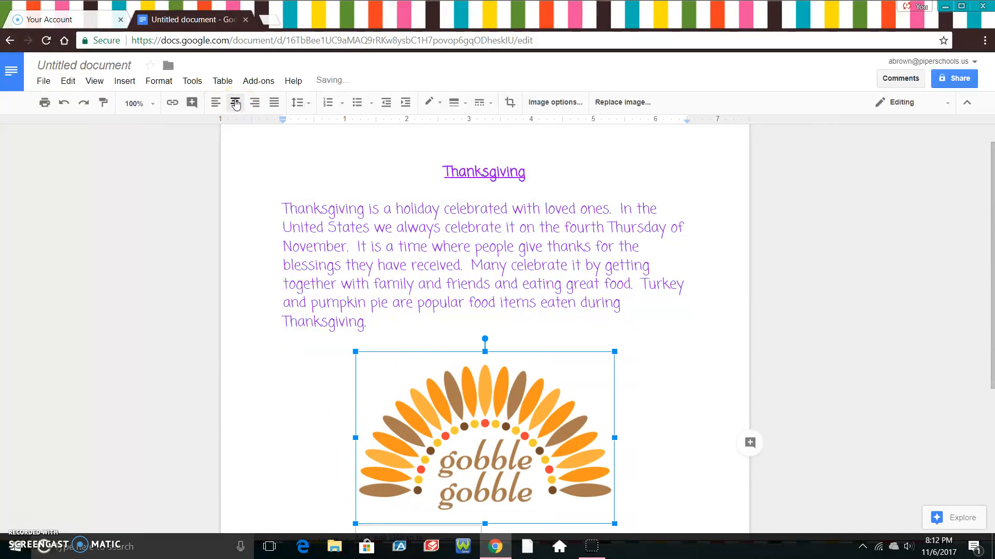
left_click(676, 374)
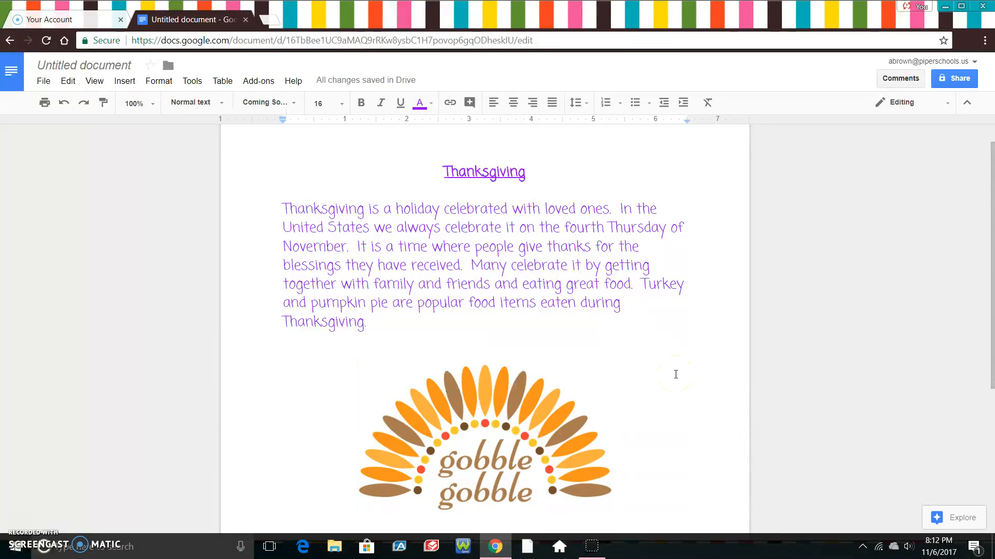
left_click_drag(992, 212, 992, 341)
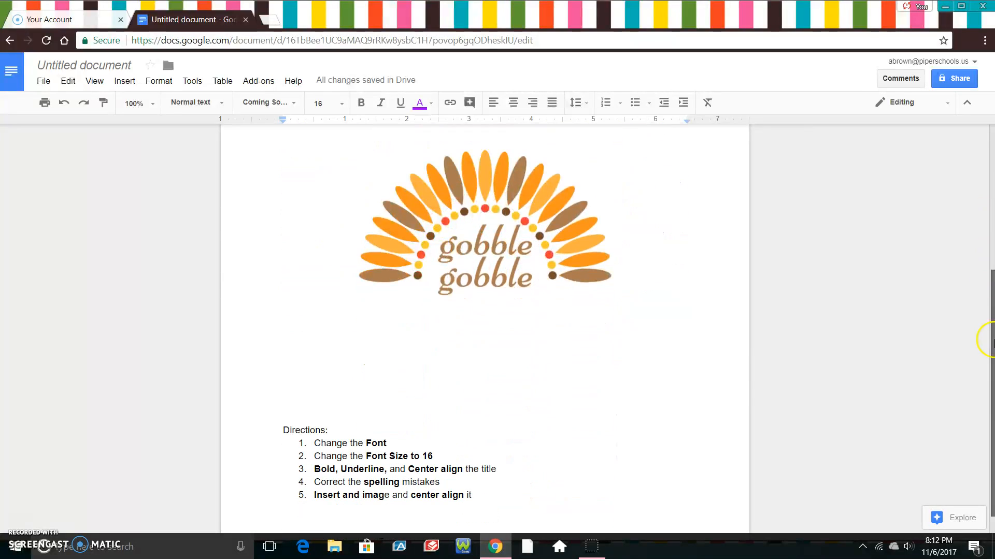